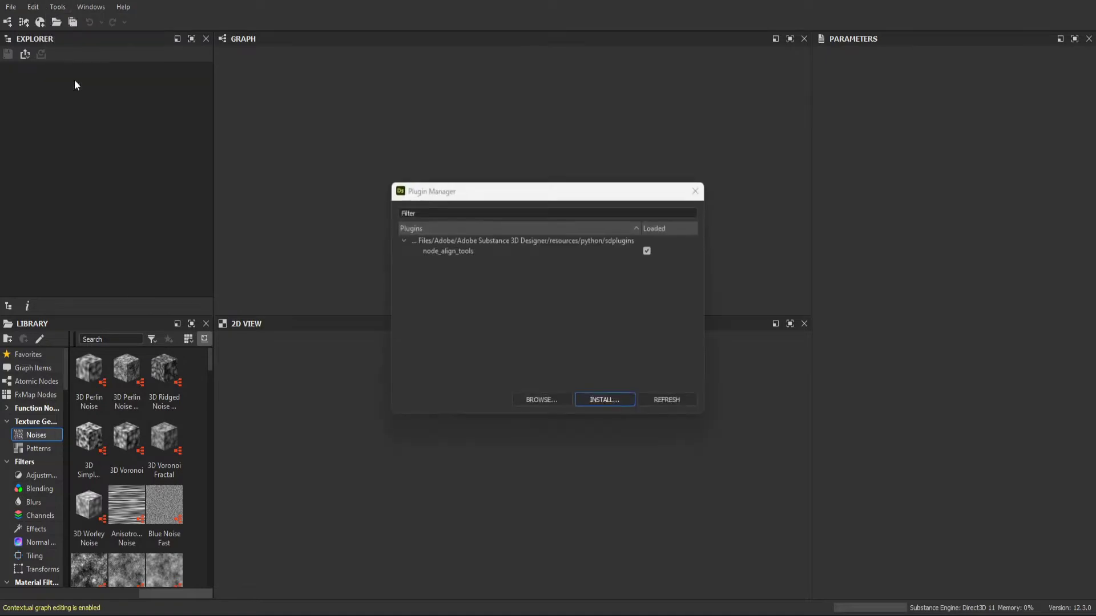
- Install the mv_mesh_tools.sdplugin package from the Downloads folder and close the Plugin Manager
click(593, 402)
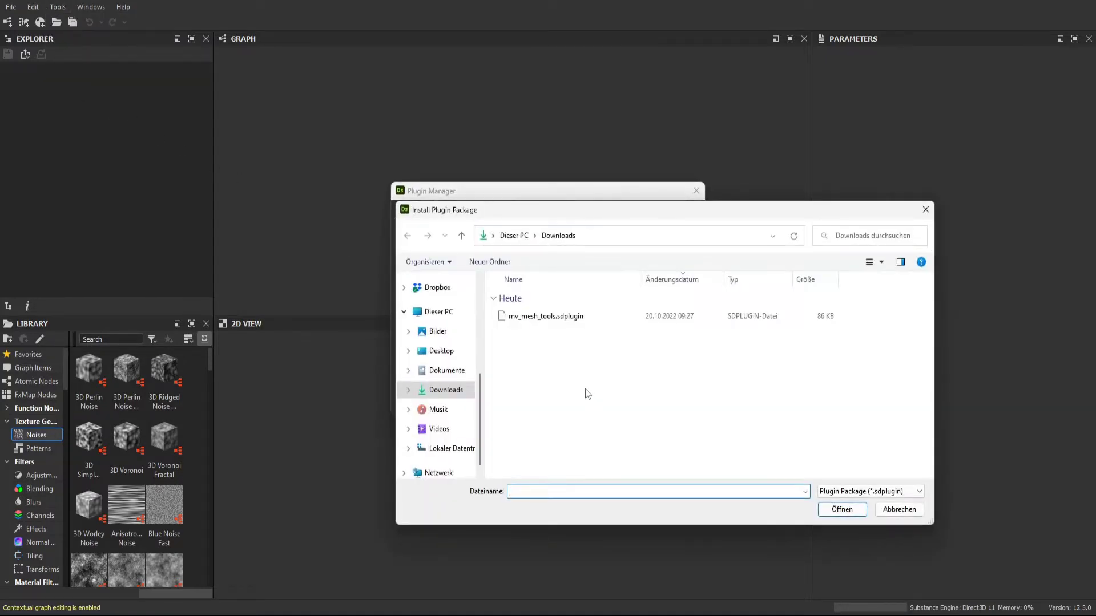
click(522, 320)
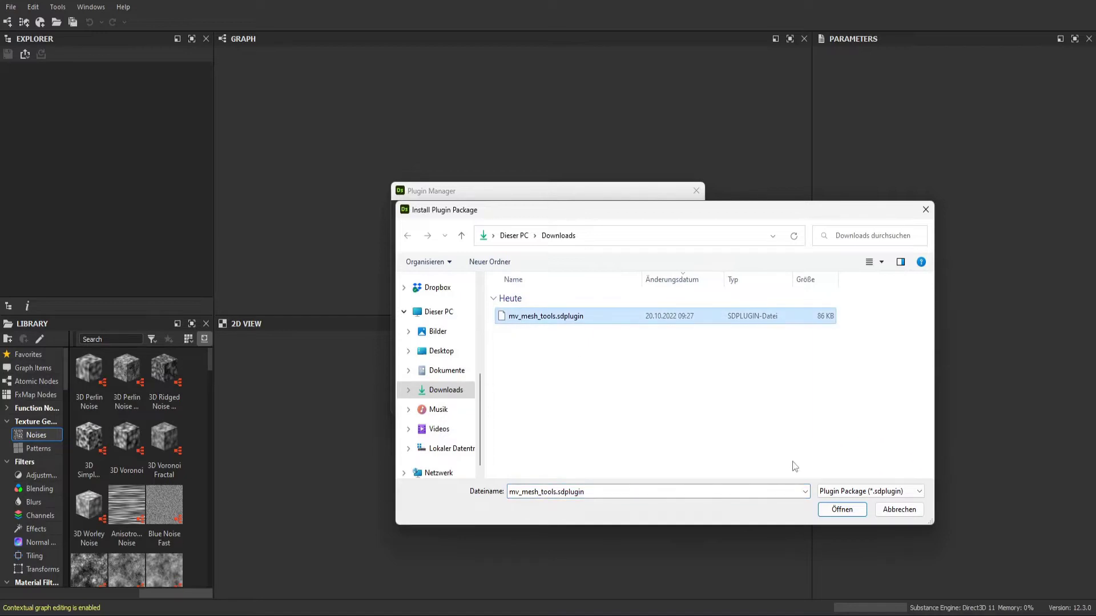
click(836, 511)
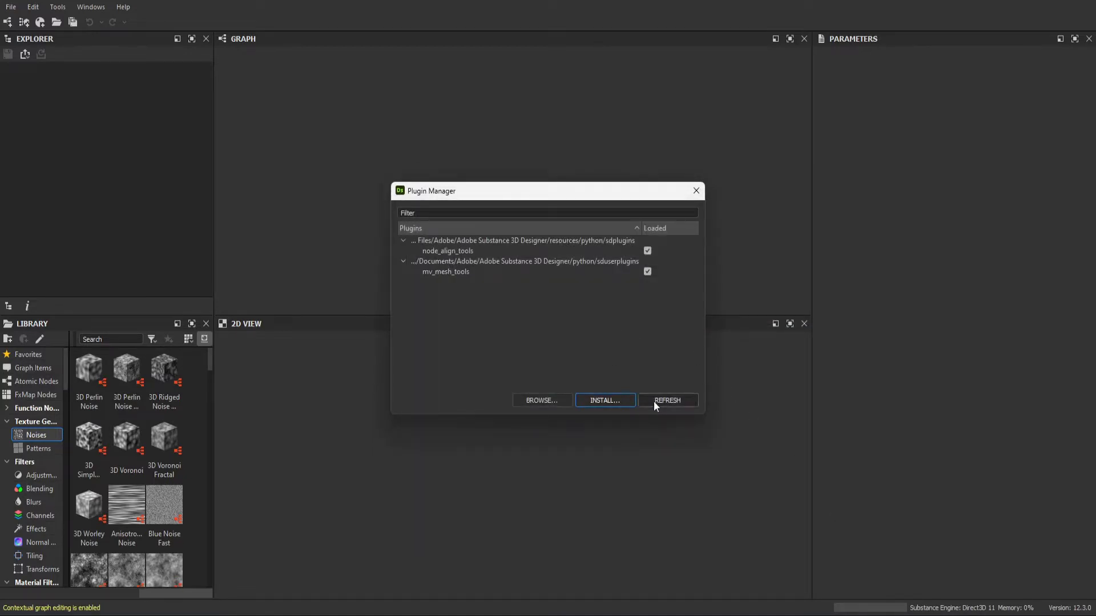
click(696, 192)
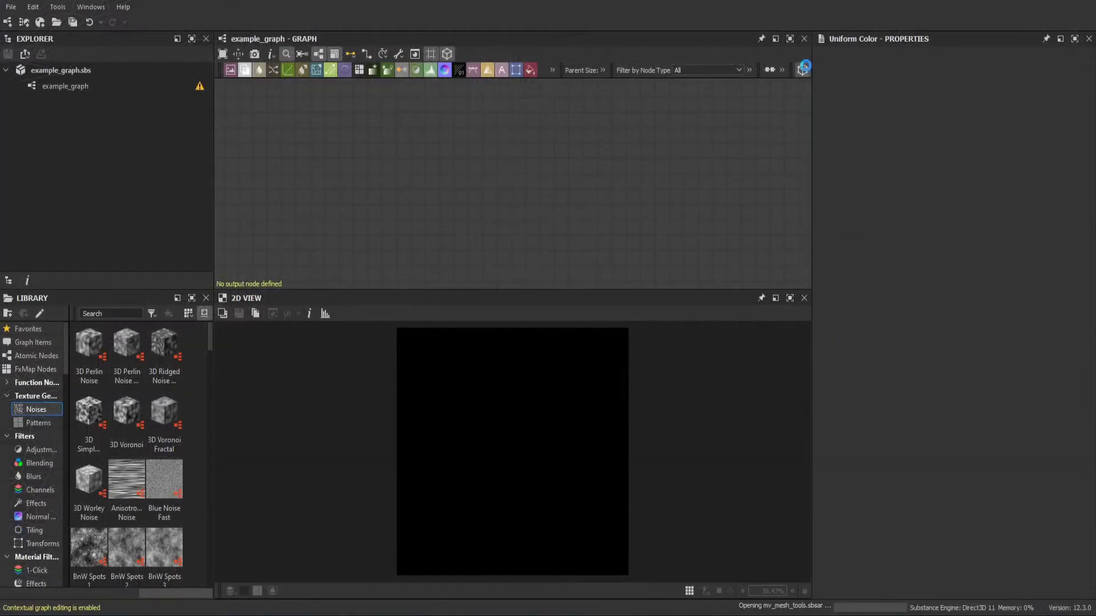
- Import the 001 example_plane.obj mesh into example_graph and display the Draw node's mesh output in the 2D view
click(803, 69)
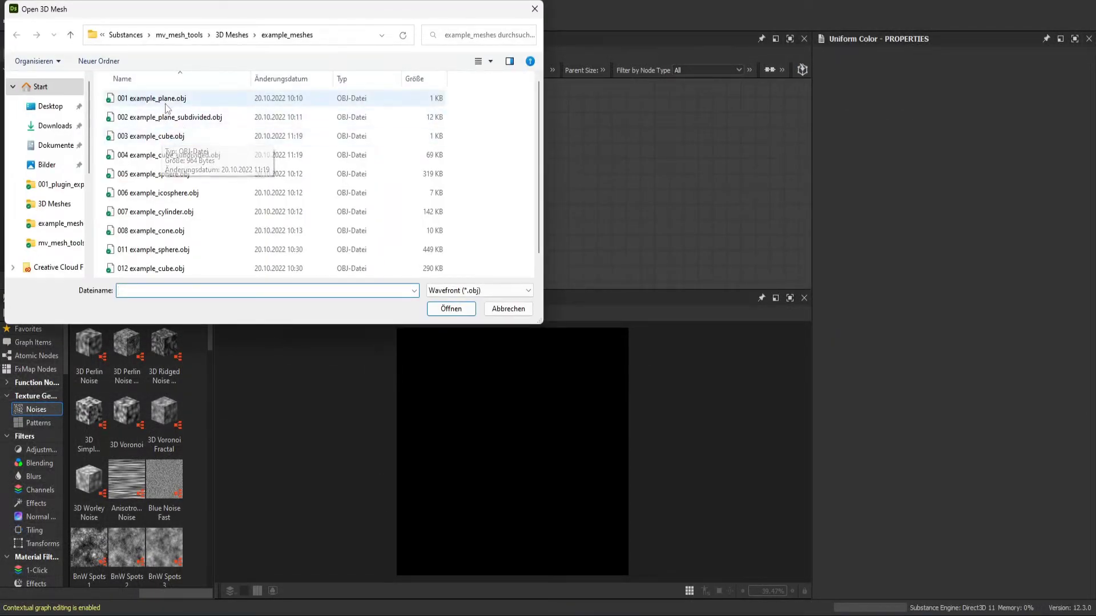
double_click(167, 99)
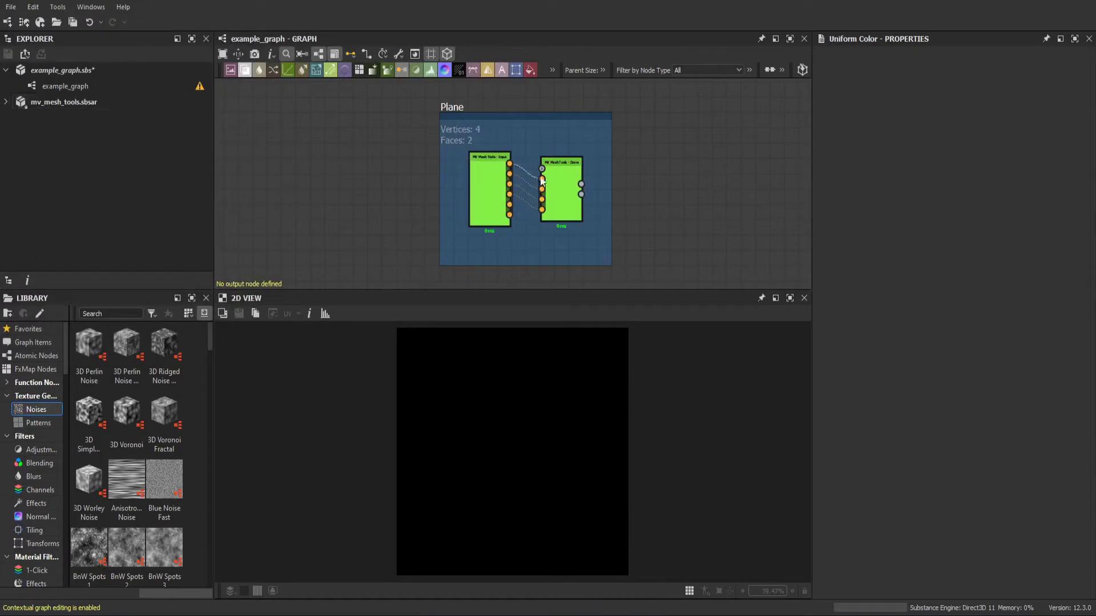
double_click(581, 186)
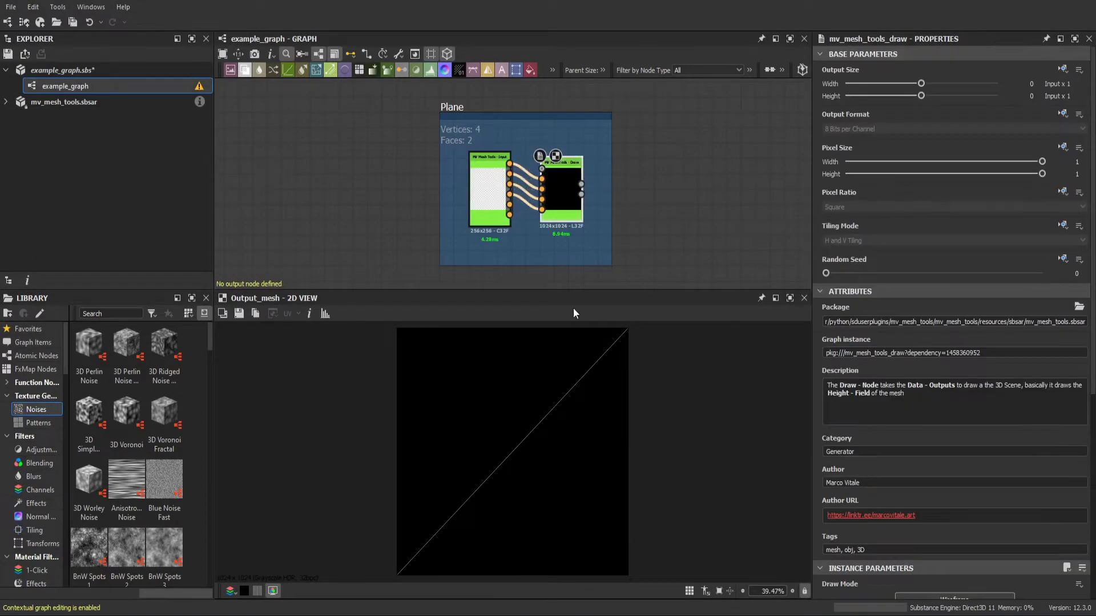
- Turn off Auto Scale for the plane's Draw node and set its Scale to 0.75
scroll(840, 500, down, 6)
scroll(842, 513, down, 1)
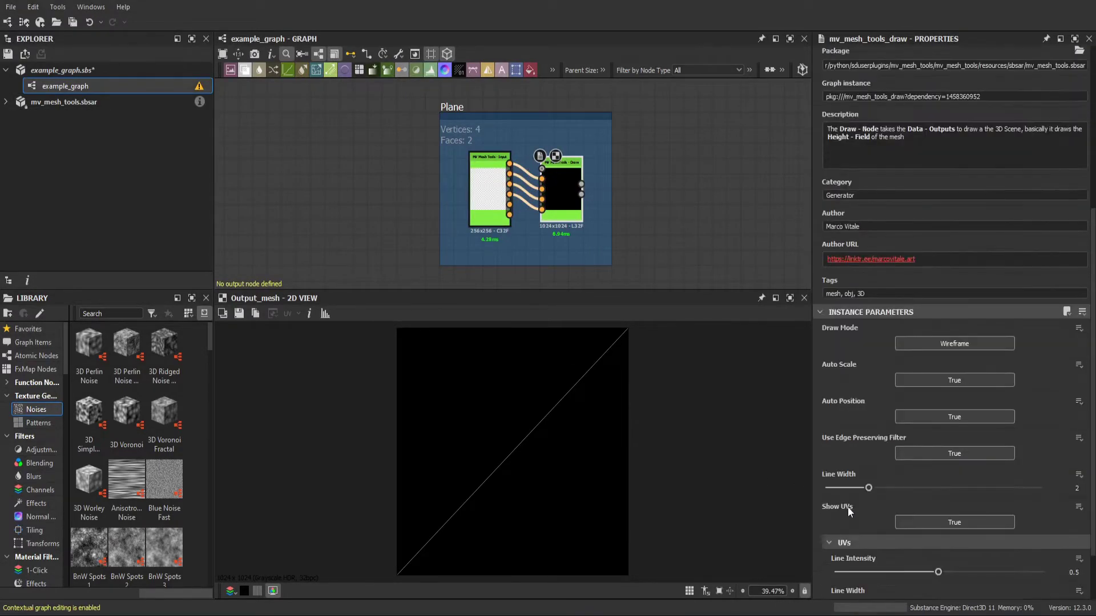
click(957, 382)
drag(847, 379, 988, 379)
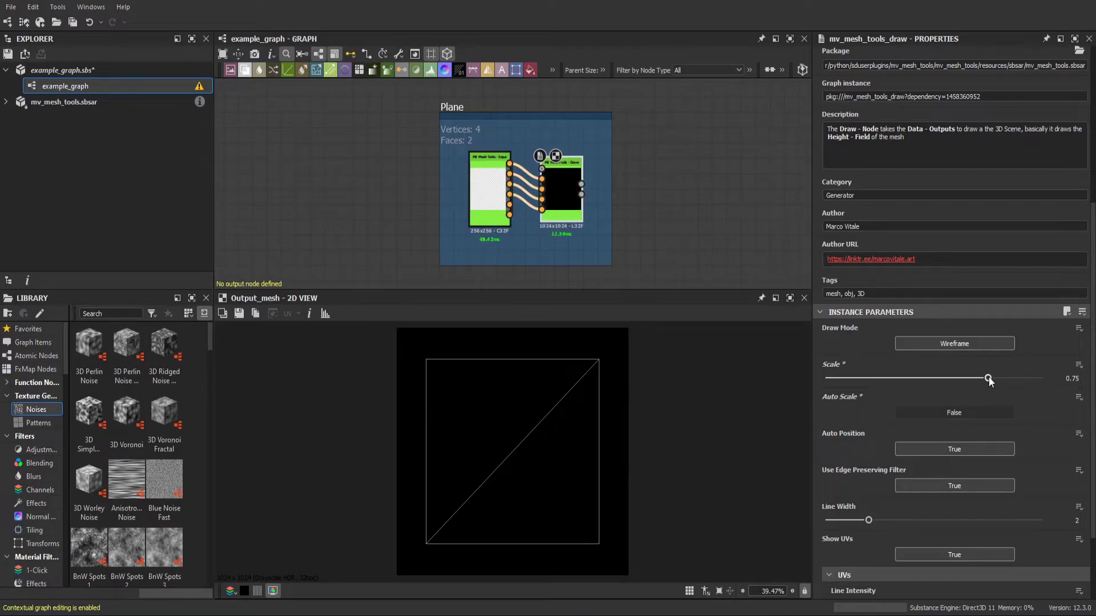
- Edit the plane's vertex data in the Input node so the first vertex has X -0.4 and Y 0.4
click(481, 181)
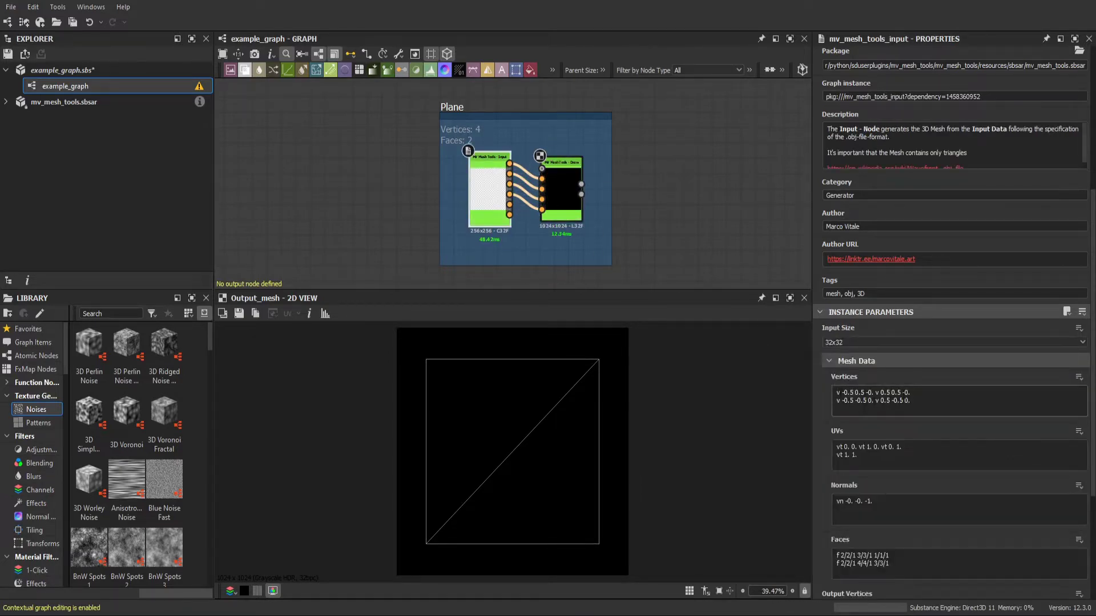
click(847, 393)
text(4 0.)
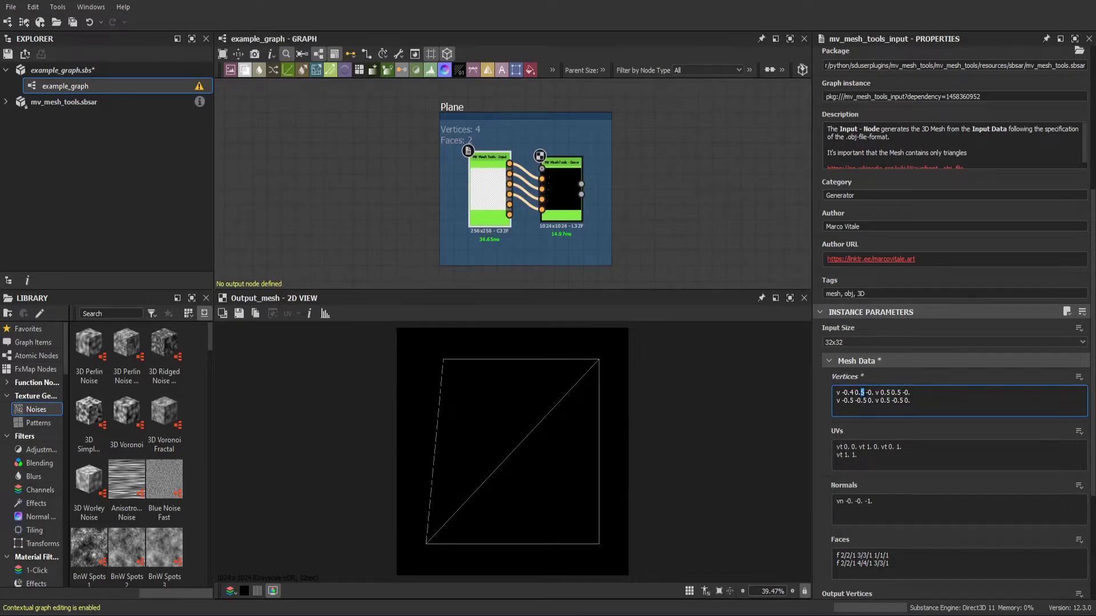
text(4)
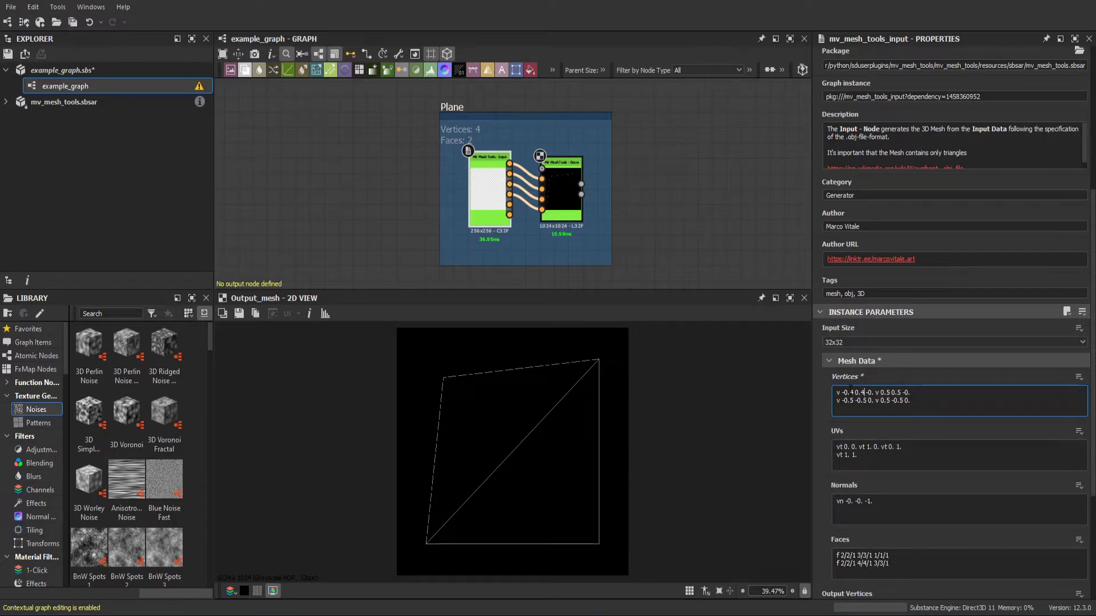
- Display the Draw node's UV output and edit the Input node's second UV coordinate, setting U to 0 and trying 80 for V
double_click(582, 194)
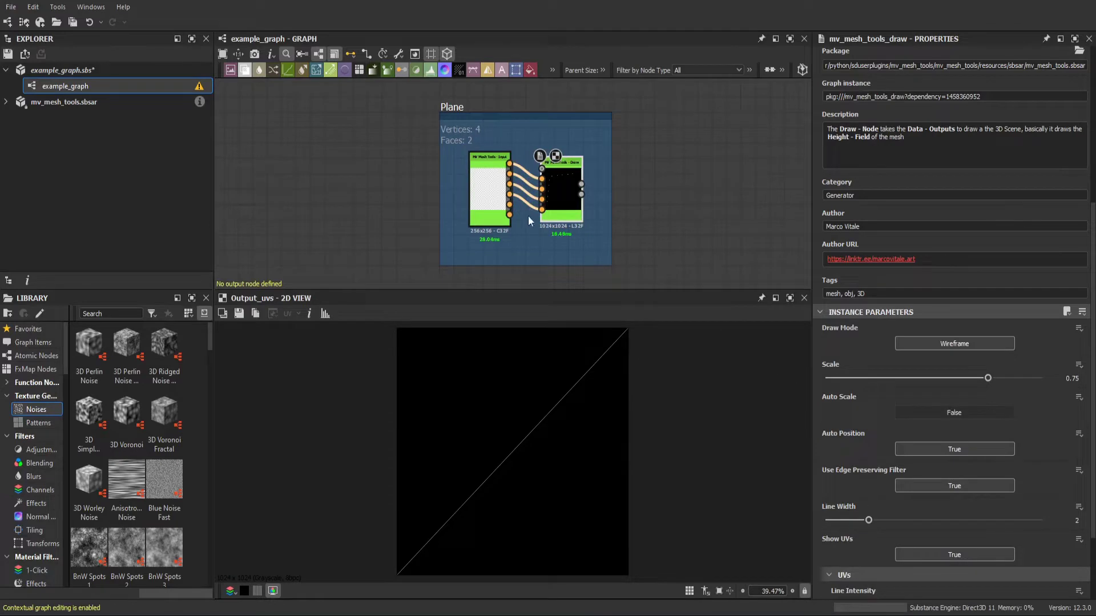
click(490, 188)
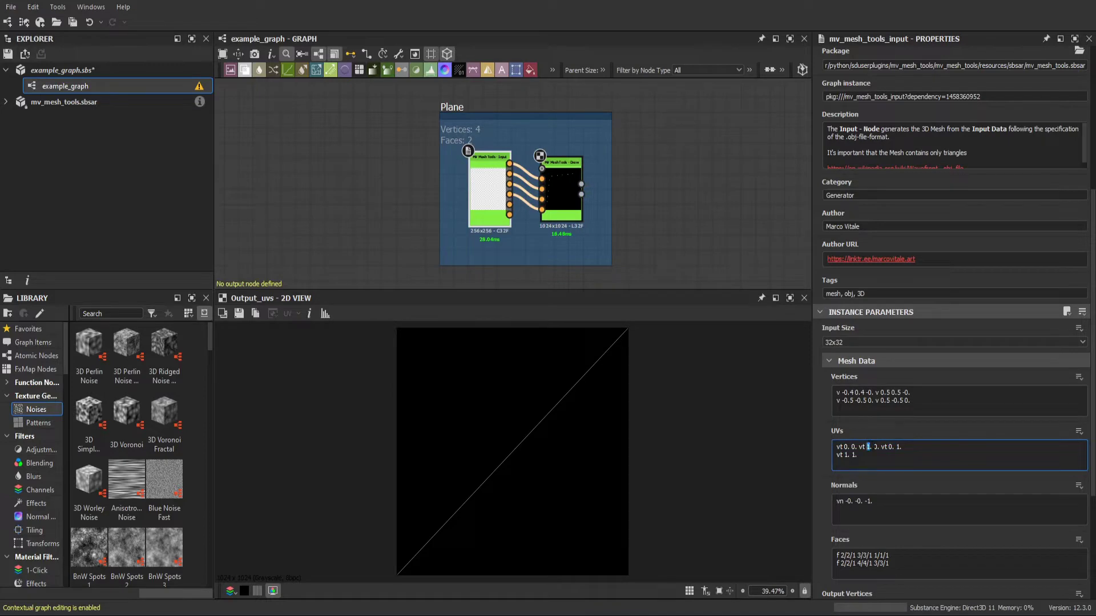
text(0. )
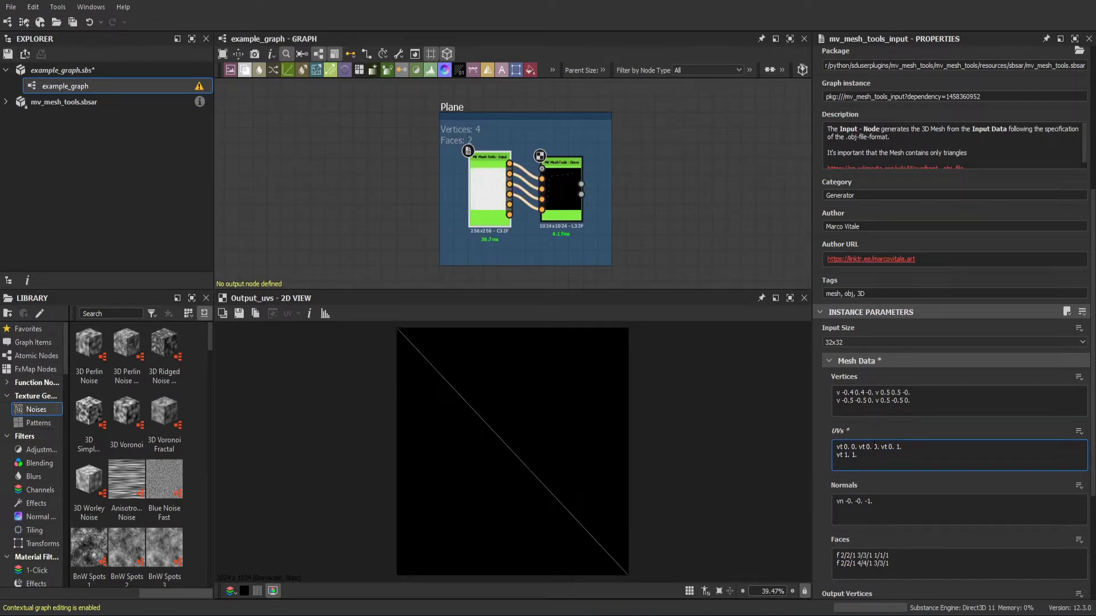
text(30)
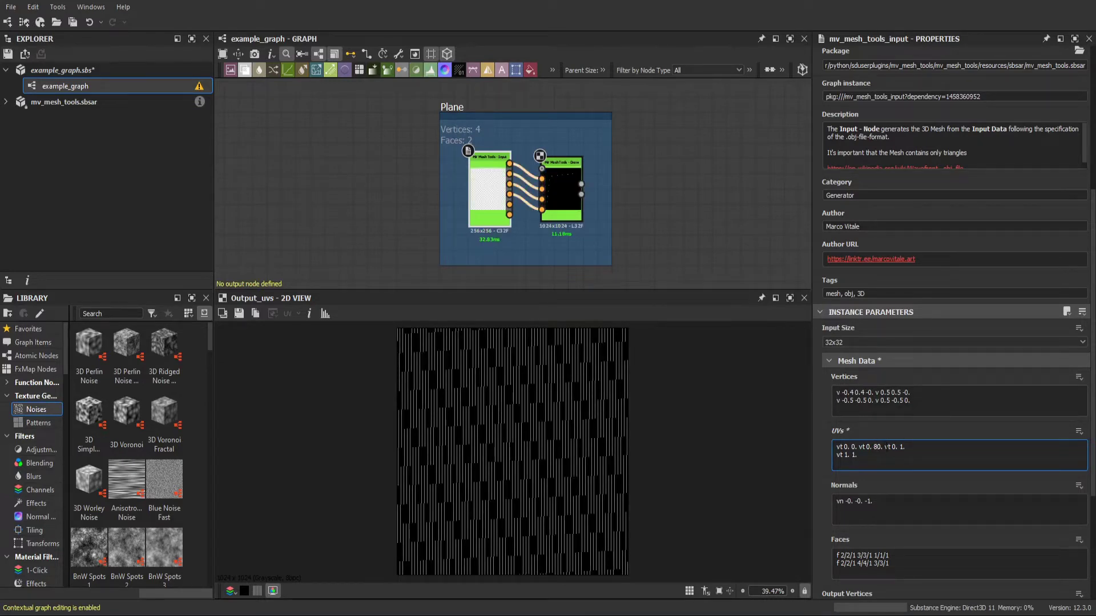
key(BackSpace)
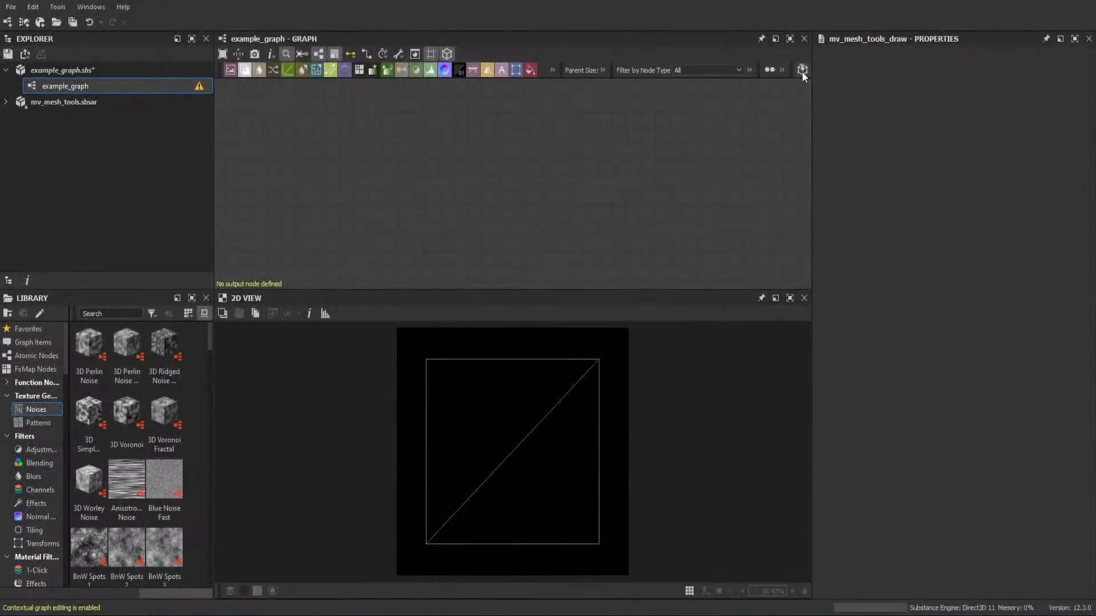
- Import the 003 example_cube.obj mesh into the emptied graph and display its Draw node's mesh output
click(803, 71)
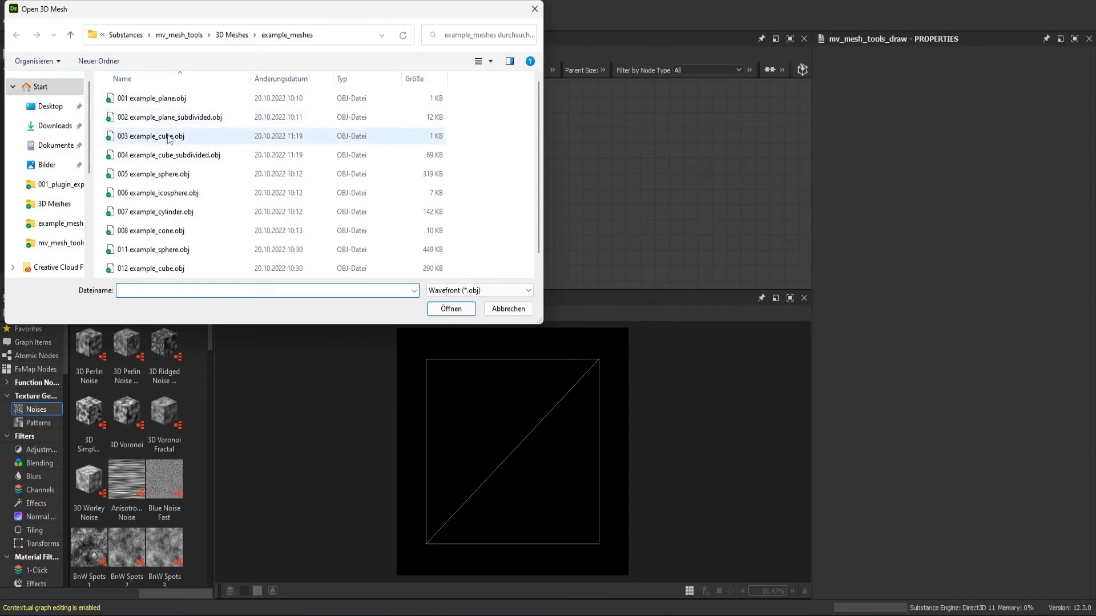
double_click(168, 138)
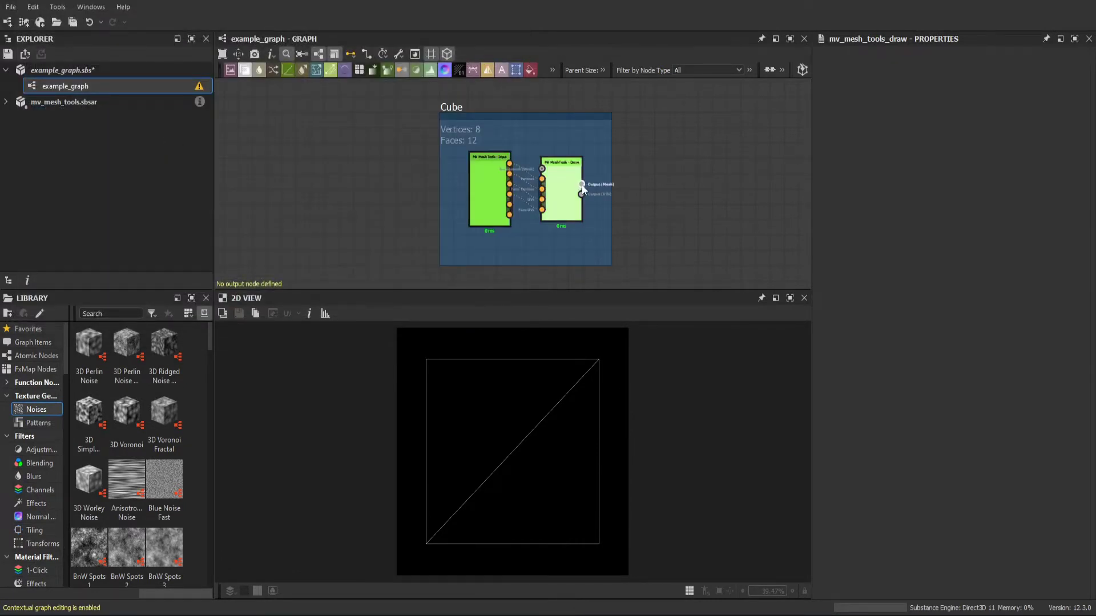
double_click(581, 185)
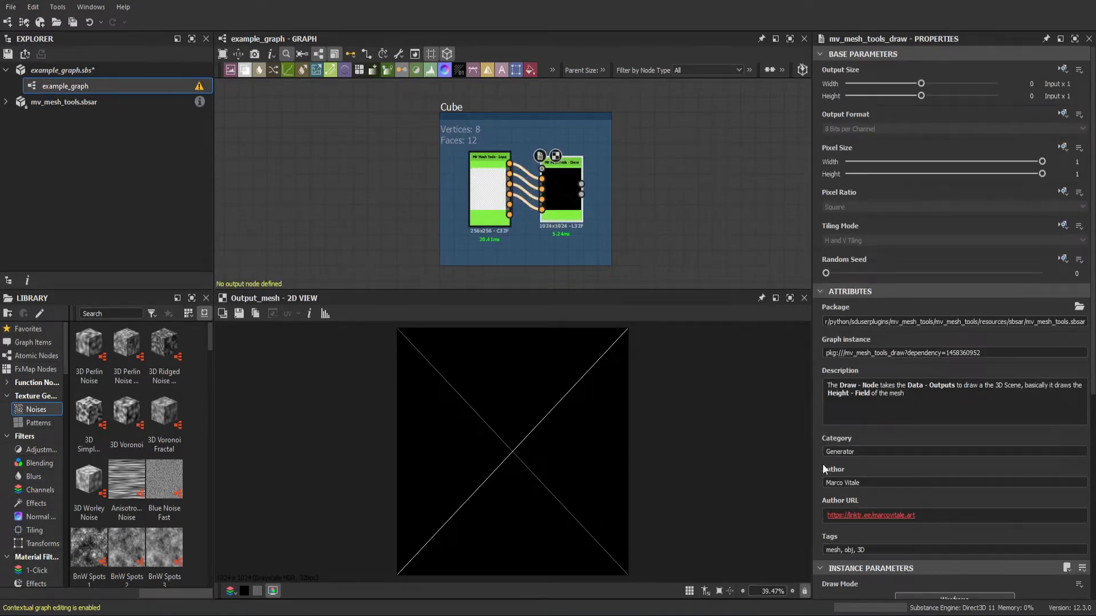
- Set the cube's Draw node to Solid draw mode, turn off Auto Scale and set Scale to 0.75
scroll(823, 468, down, 3)
click(949, 453)
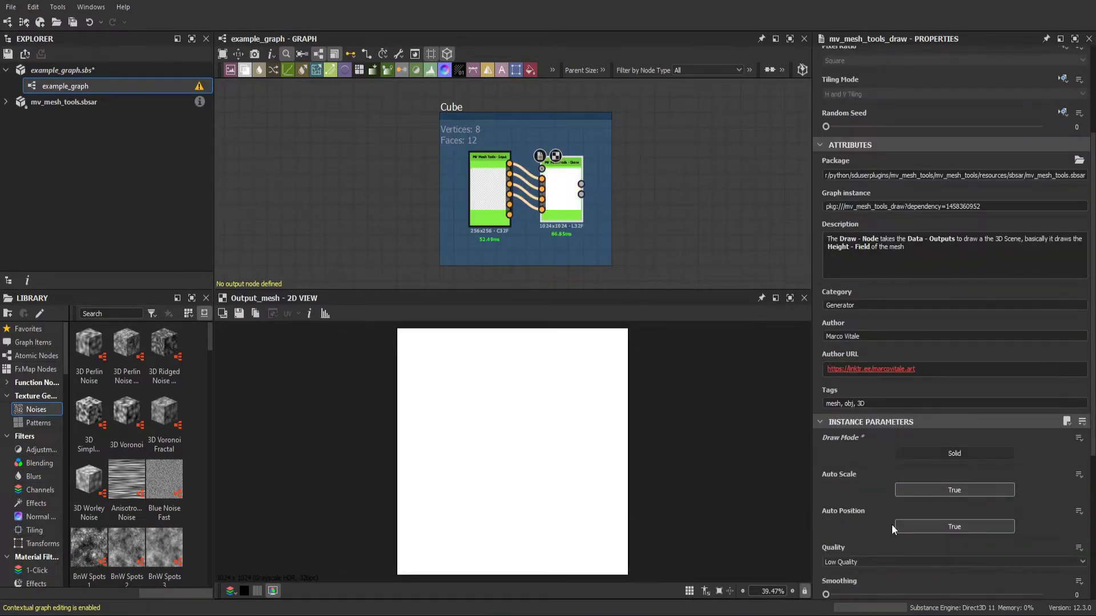
click(930, 491)
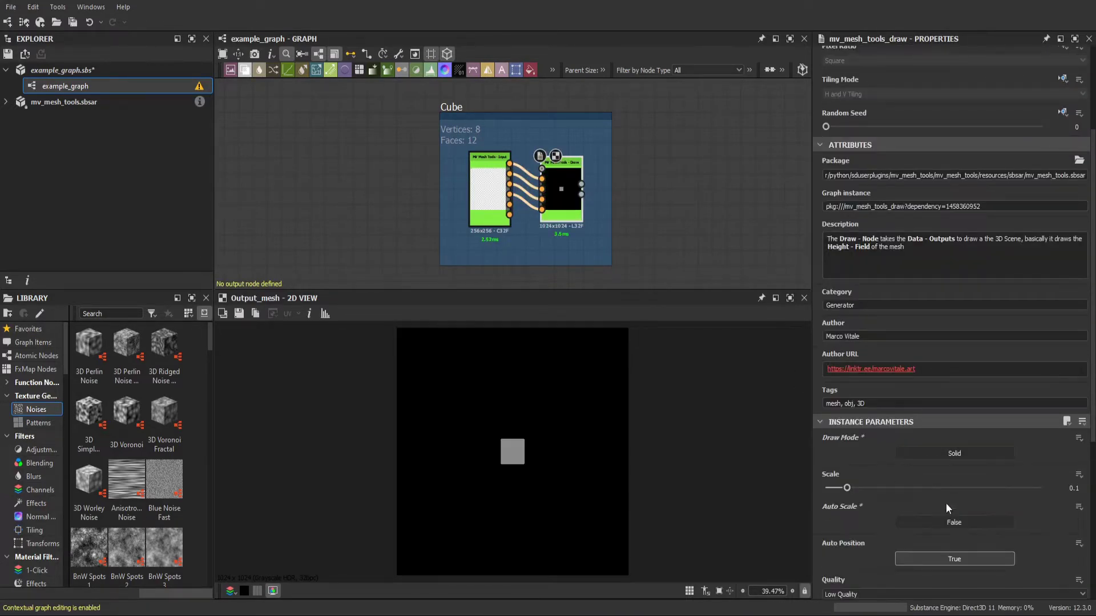
double_click(1070, 487)
text(0.75)
key(Return)
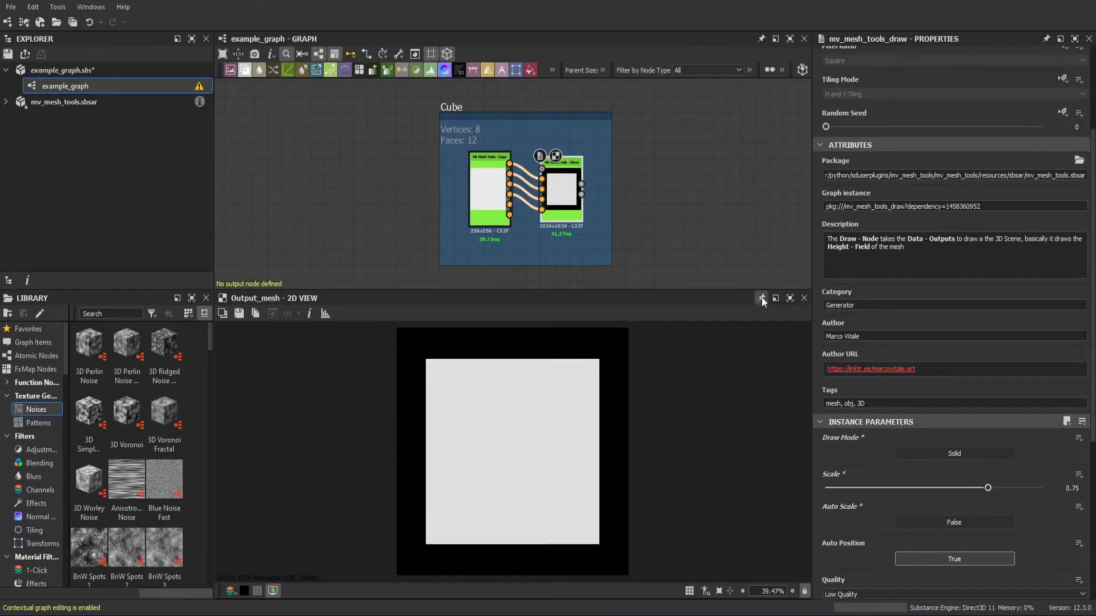
- Move the Draw node out of the Cube frame and add an mv_mesh_tools_transform node between the Input and Draw nodes
drag(564, 184, 786, 194)
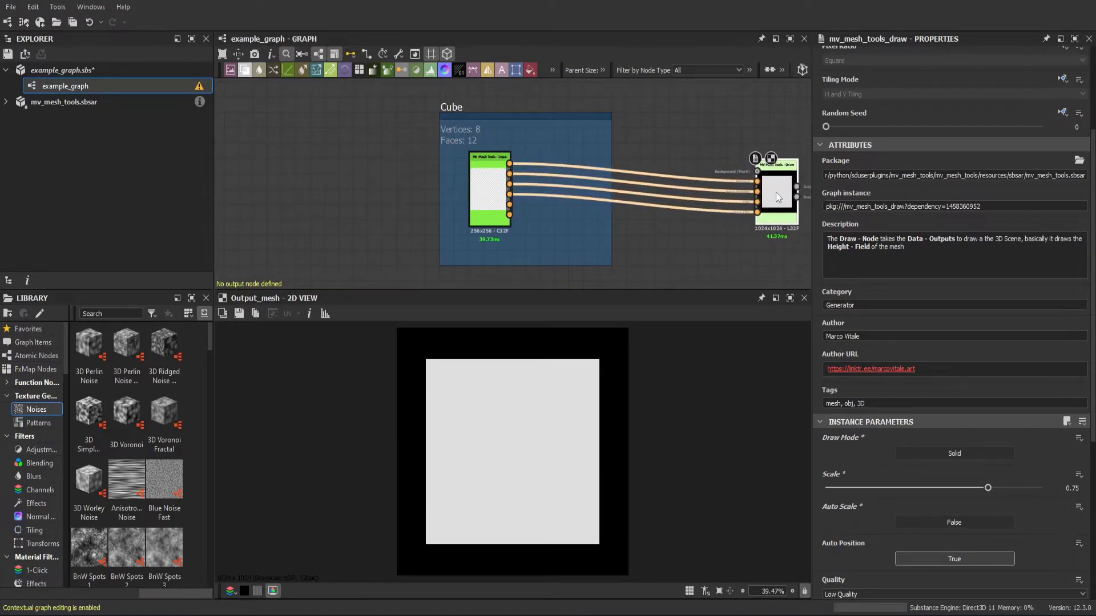
click(7, 102)
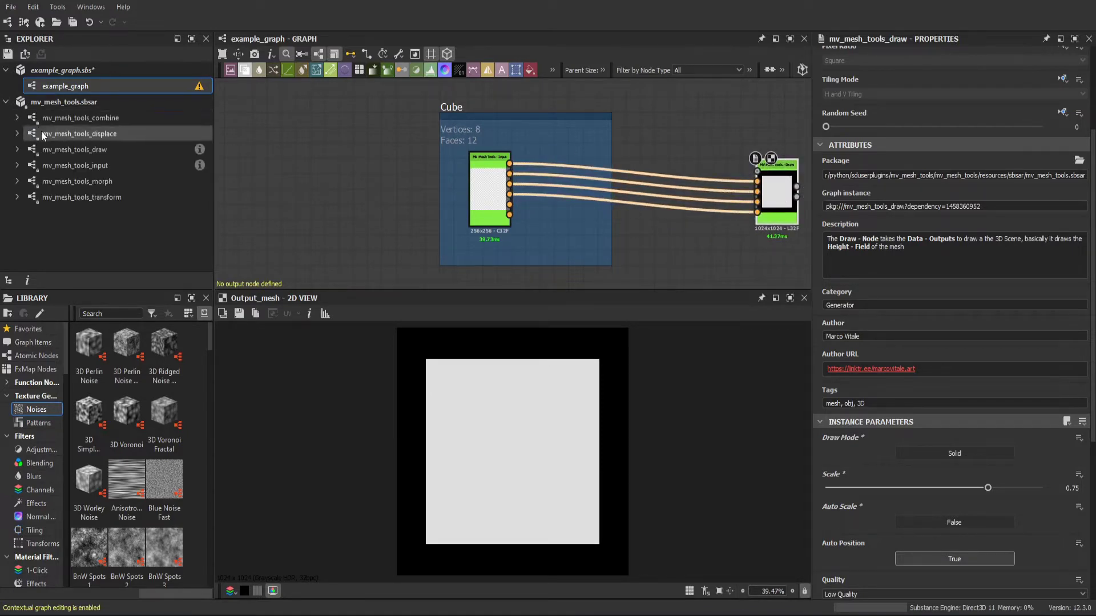
drag(63, 194, 365, 207)
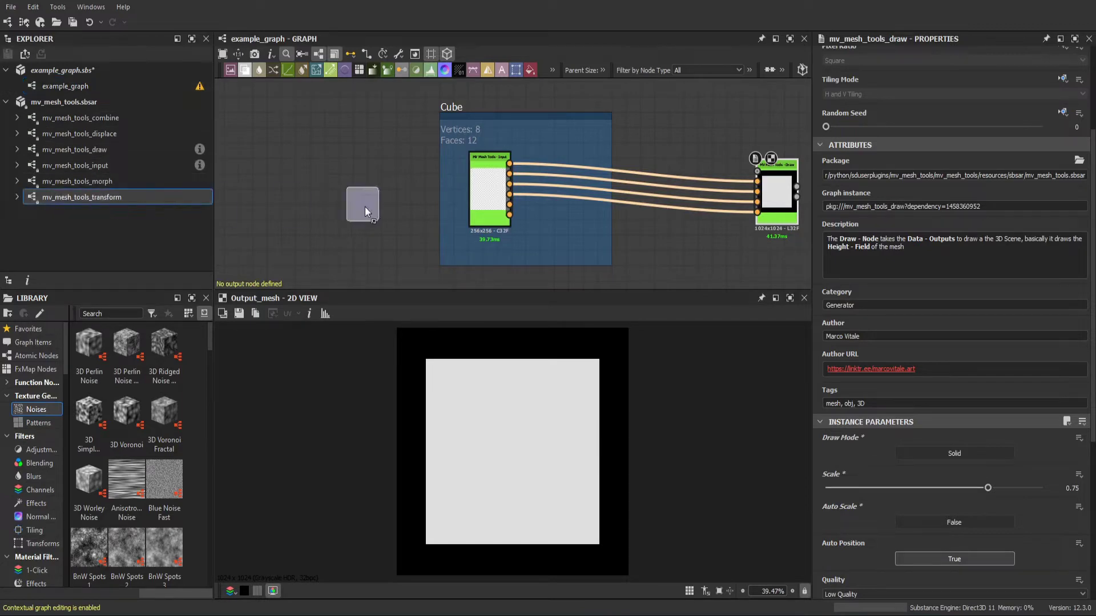
drag(652, 232, 651, 231)
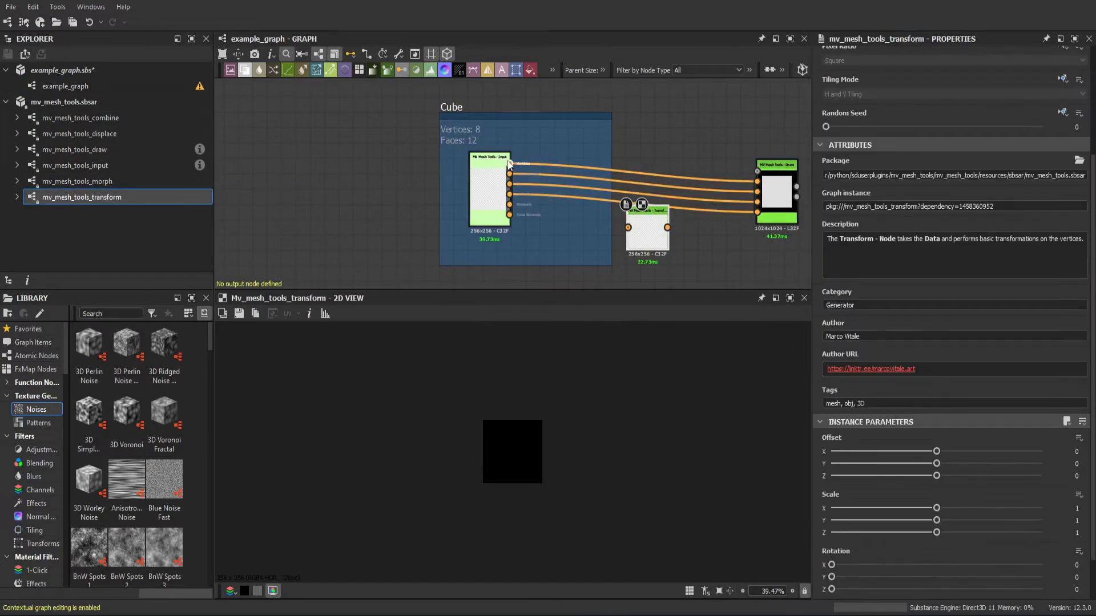
- Route the Input node's vertices output through the Transform node into the Draw node and display the Draw node's mesh output
mouse_move(510, 164)
mouse_down()
mouse_move(629, 227)
mouse_move(676, 226)
mouse_move(758, 182)
mouse_up()
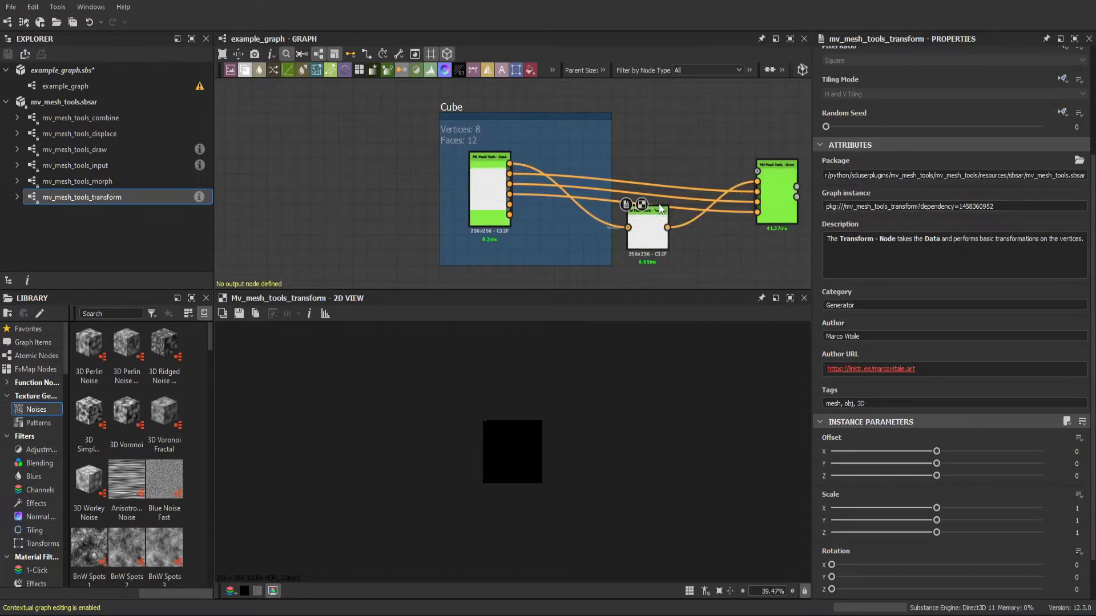
drag(644, 224, 701, 146)
double_click(778, 189)
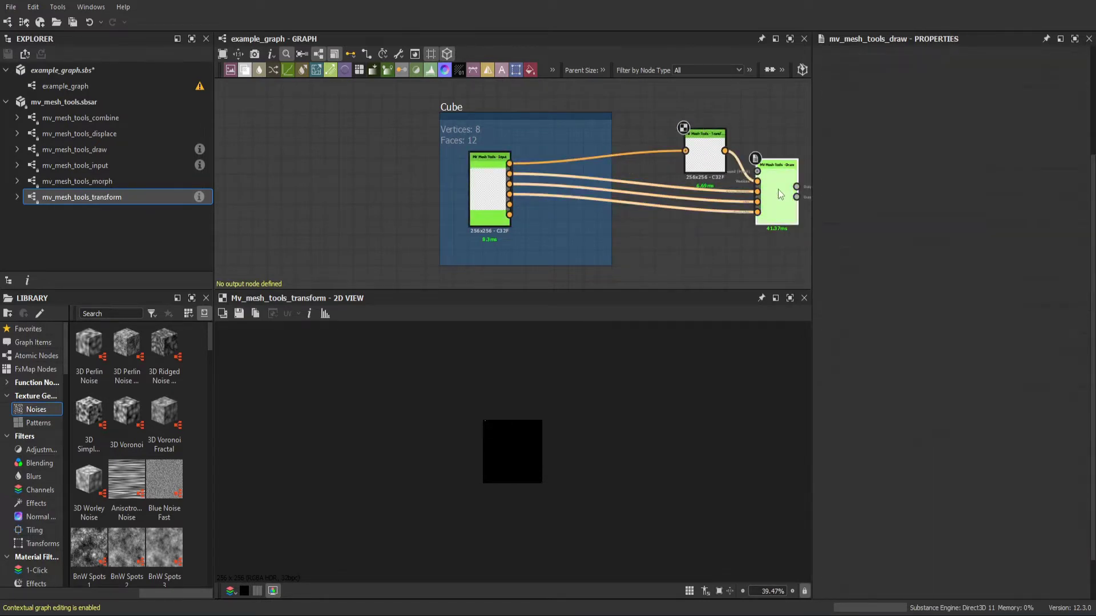
- In the Transform node, set the cube's scale to X 0.53, Y 0.46, Z 0.54 and its rotation to X 0.1, Y 0.12
click(706, 153)
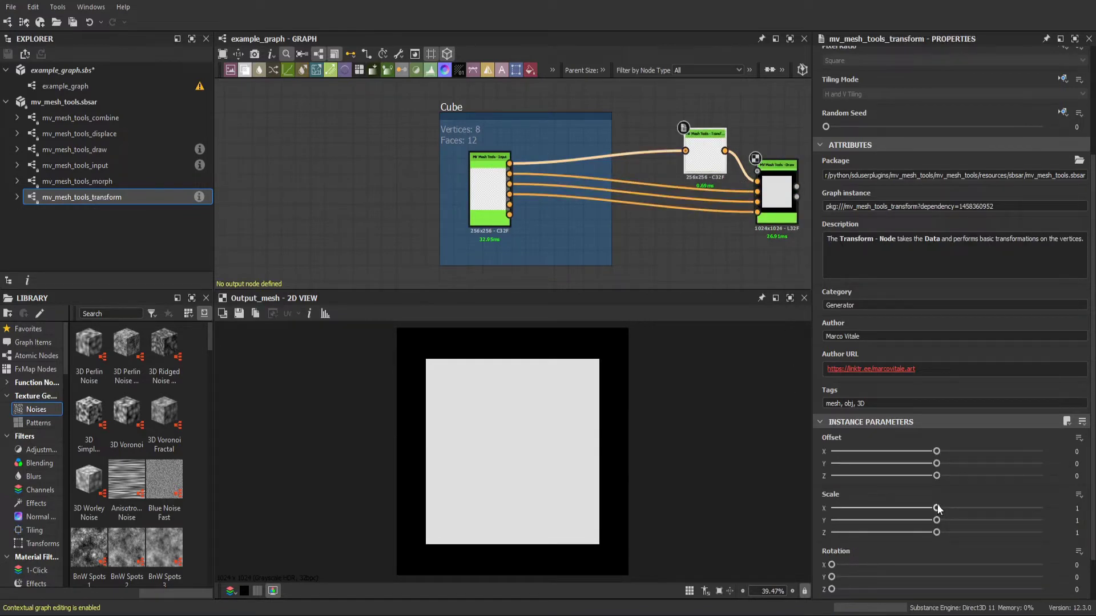
drag(937, 508, 888, 510)
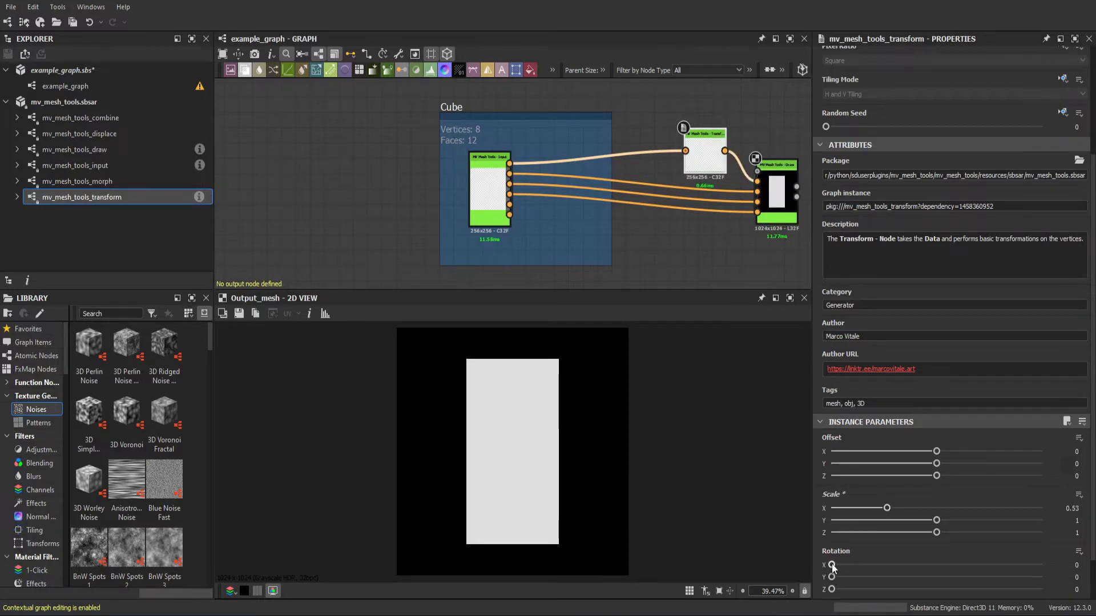
drag(832, 565, 855, 565)
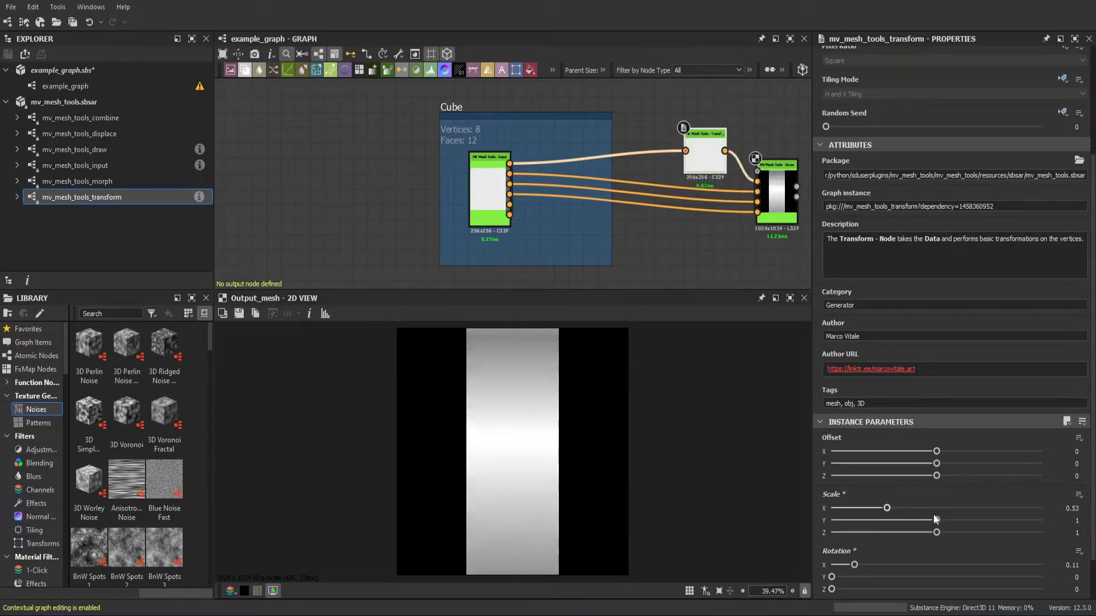
drag(932, 521, 879, 522)
mouse_move(854, 565)
mouse_down()
mouse_move(869, 565)
mouse_move(838, 577)
mouse_move(857, 578)
mouse_up()
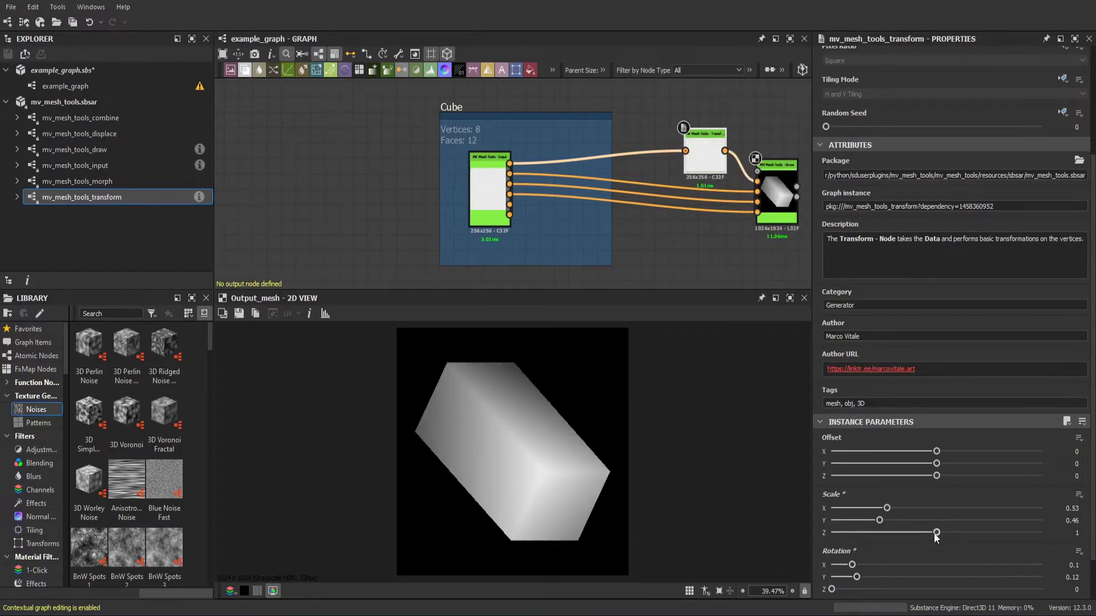
drag(936, 534, 889, 534)
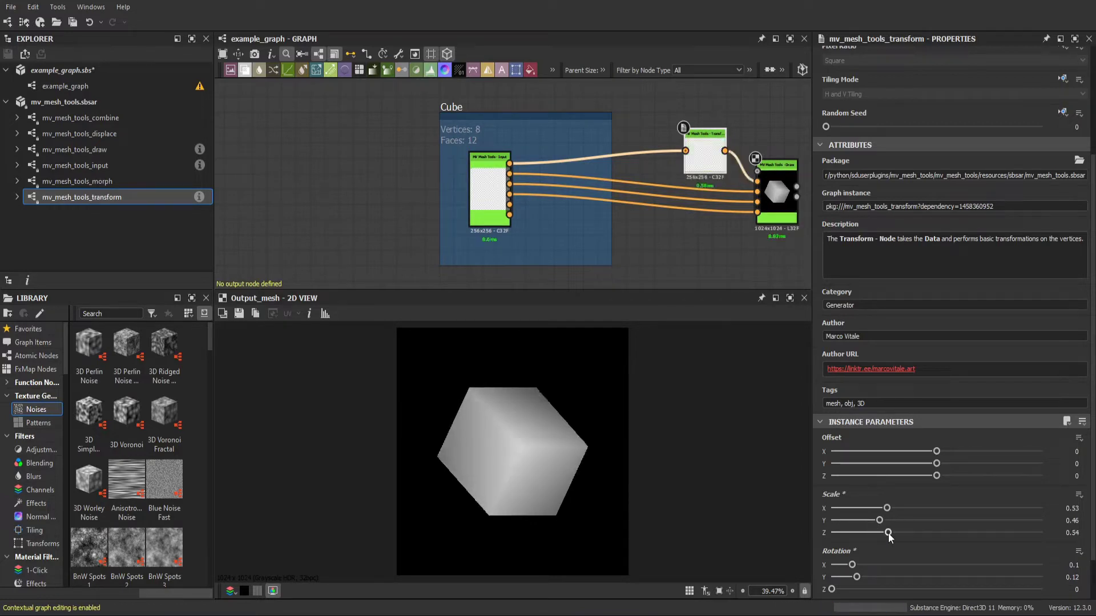
- Adjust the Transform node's X offset and rotate the cube about the Z axis
mouse_move(936, 451)
mouse_down()
mouse_move(920, 452)
mouse_move(953, 452)
mouse_up()
mouse_move(832, 589)
mouse_down()
mouse_move(888, 591)
mouse_move(851, 580)
mouse_up()
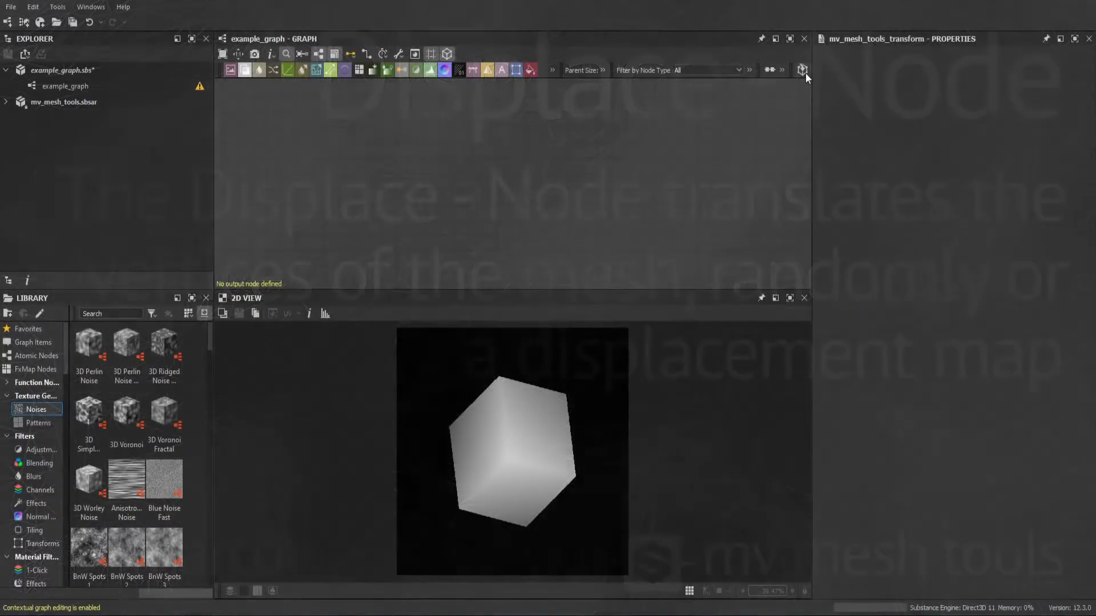
- Import the mesh 004 example_cube_subdivided.obj into the graph and display its Draw node's mesh output
click(806, 72)
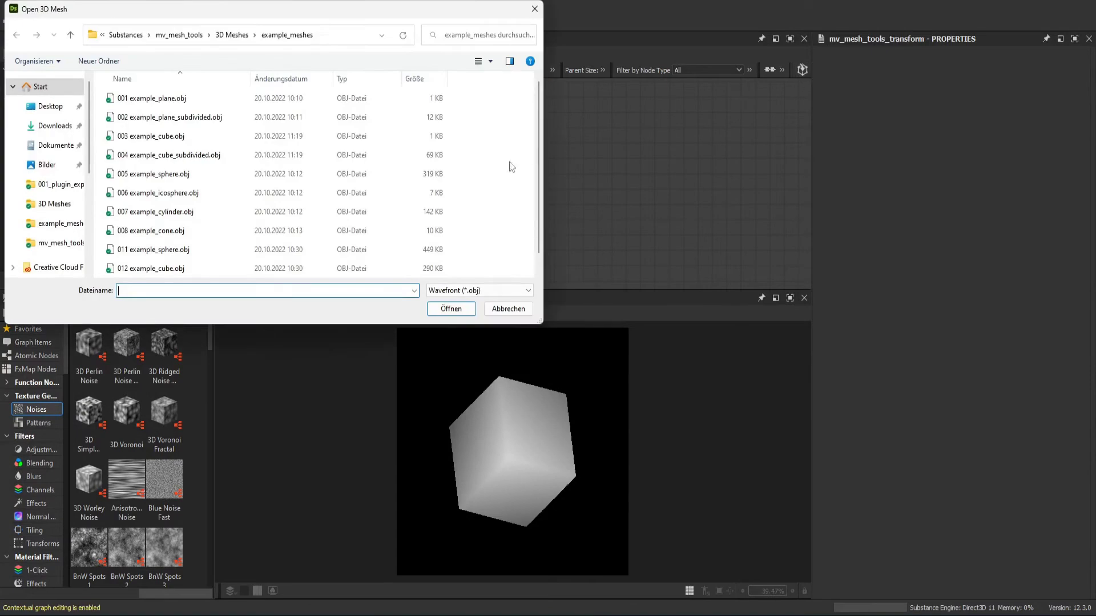
double_click(195, 155)
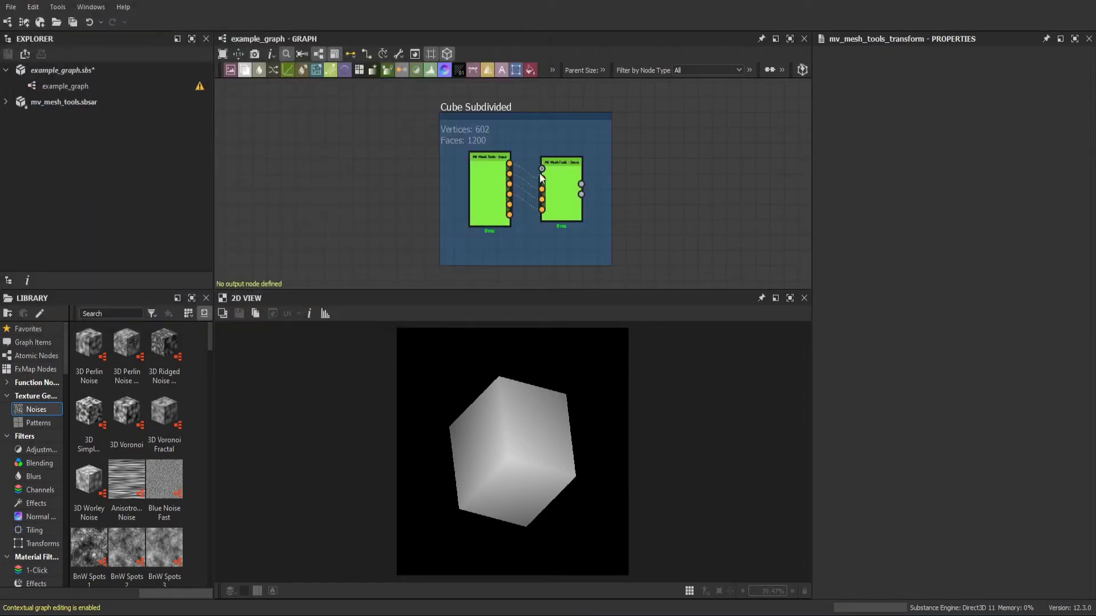
double_click(581, 190)
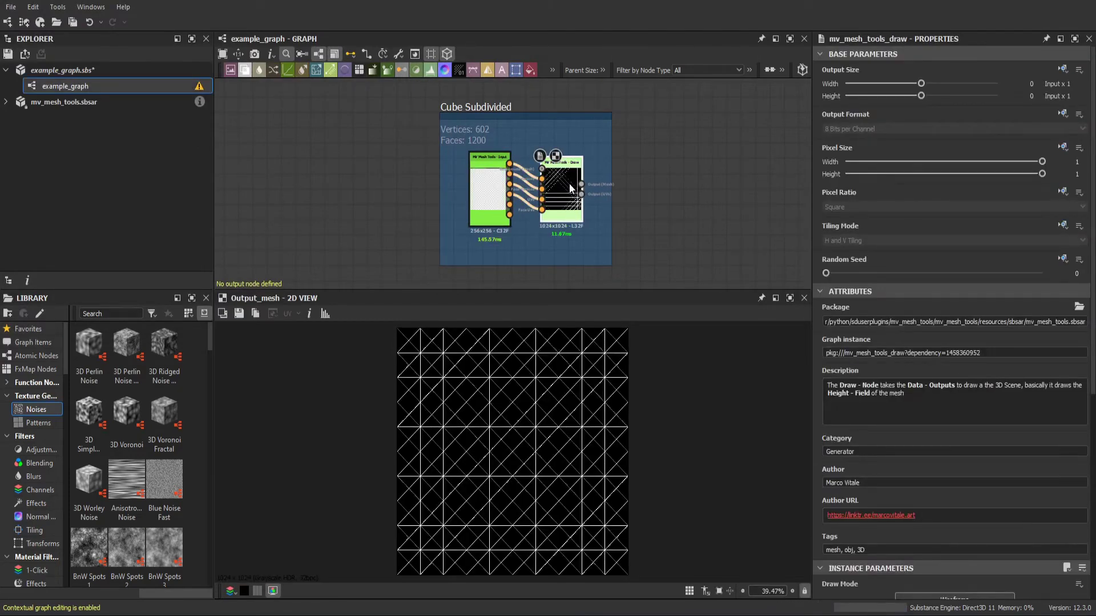
- Set the Draw node's Draw Mode to Solid, turn off Auto Scale and set its Scale to 0.5
scroll(817, 529, down, 5)
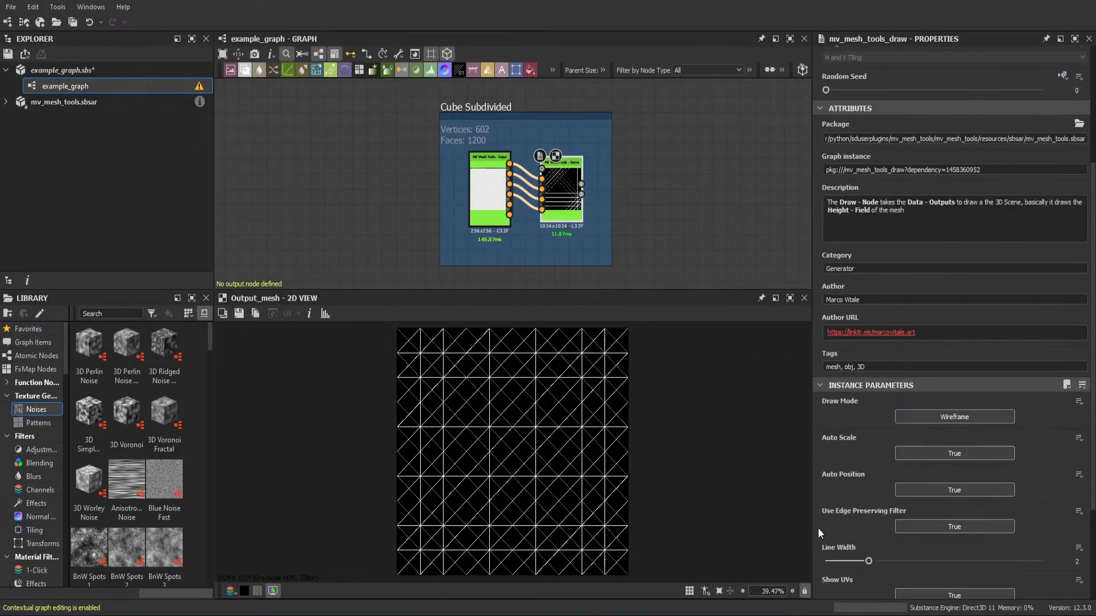
click(941, 380)
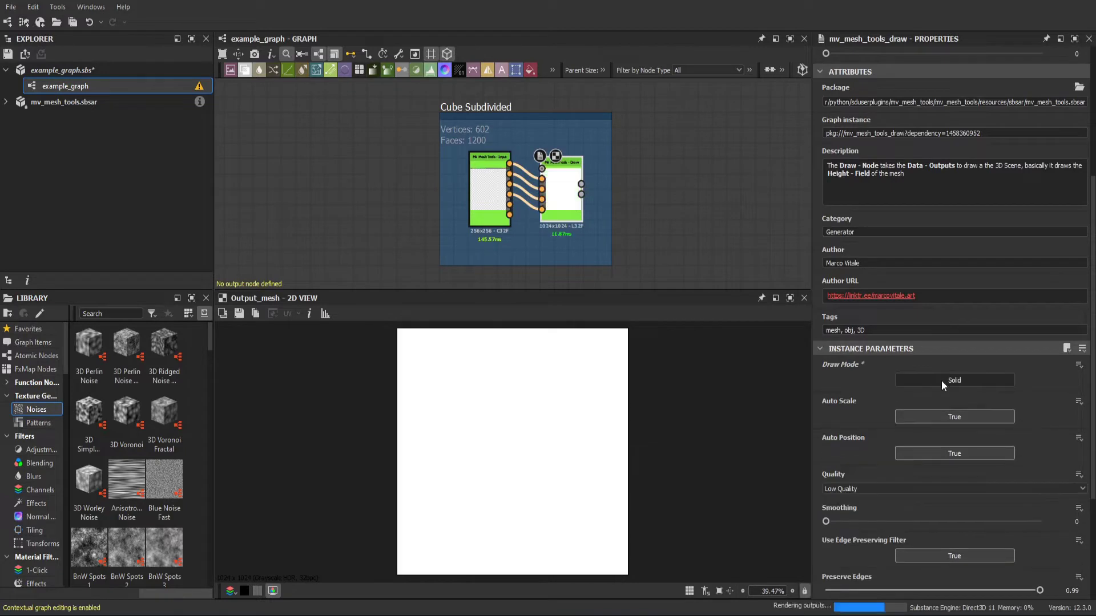
click(945, 420)
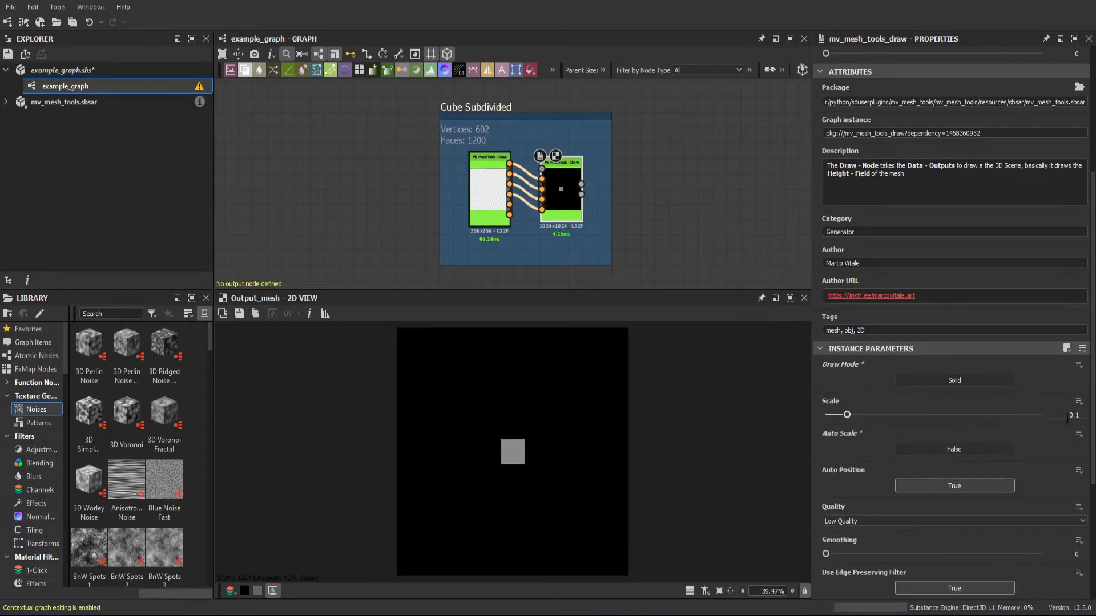
click(1071, 415)
key(Return)
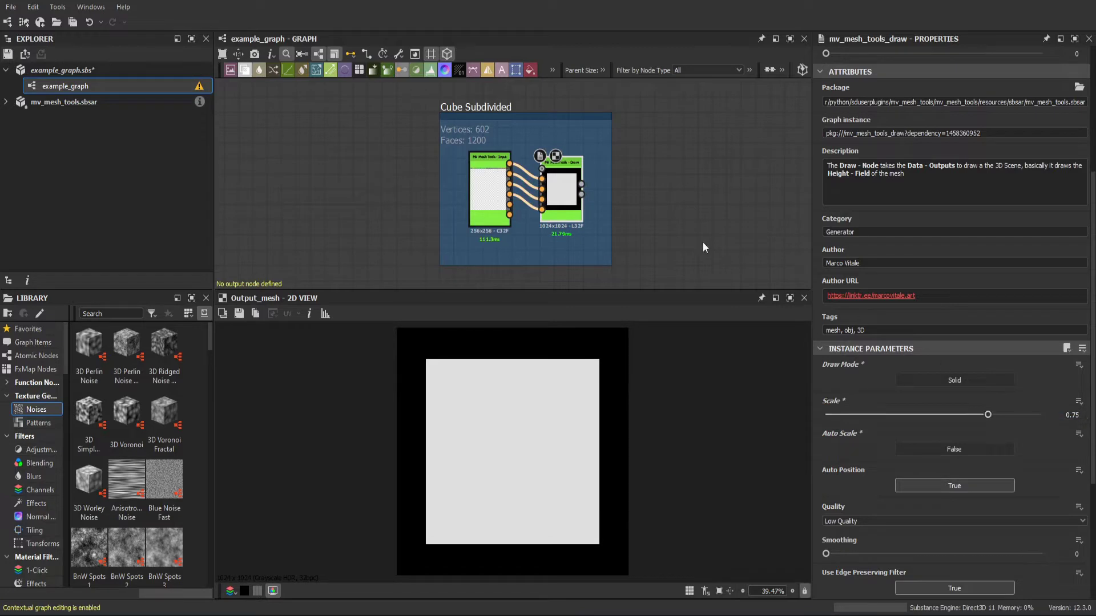
click(1067, 415)
text(0.5)
key(Return)
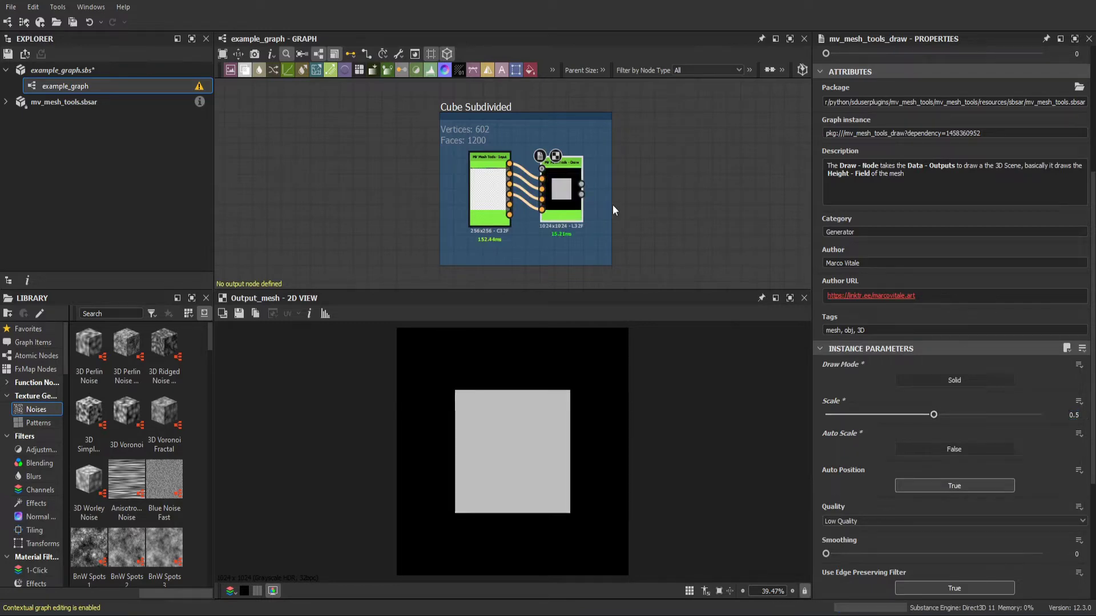
- Move the Draw node out of the Cube Subdivided frame and add an mv_mesh_tools_displace node between the Input and Draw nodes
drag(555, 191, 757, 195)
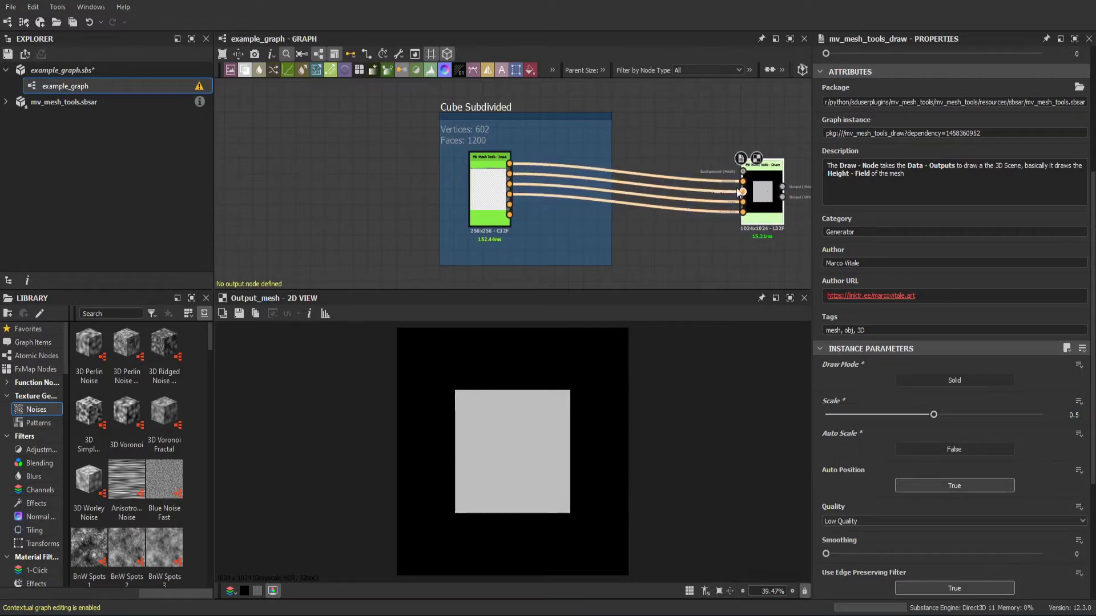
click(7, 102)
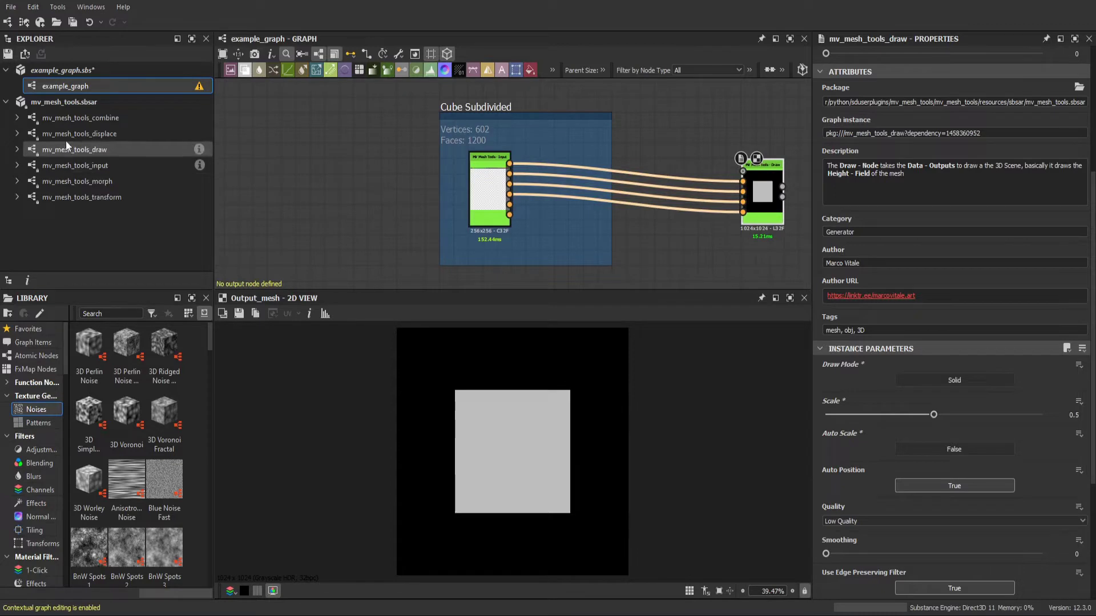
drag(68, 133, 578, 218)
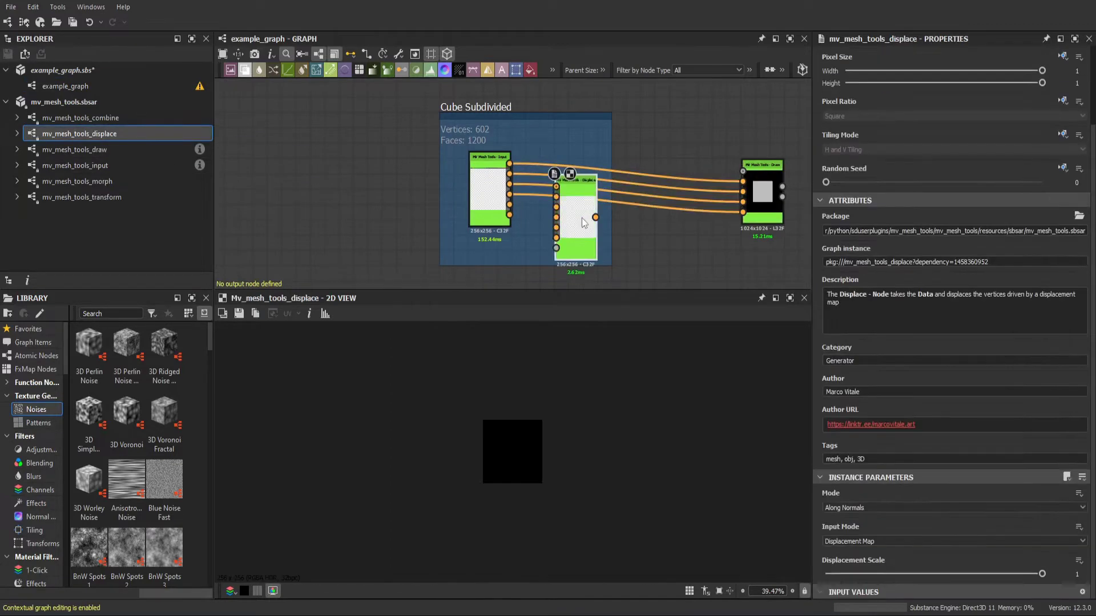
- Connect the Input node's outputs to the Displace node, route its vertices output into the Draw node and display the mesh output
drag(510, 164, 511, 195)
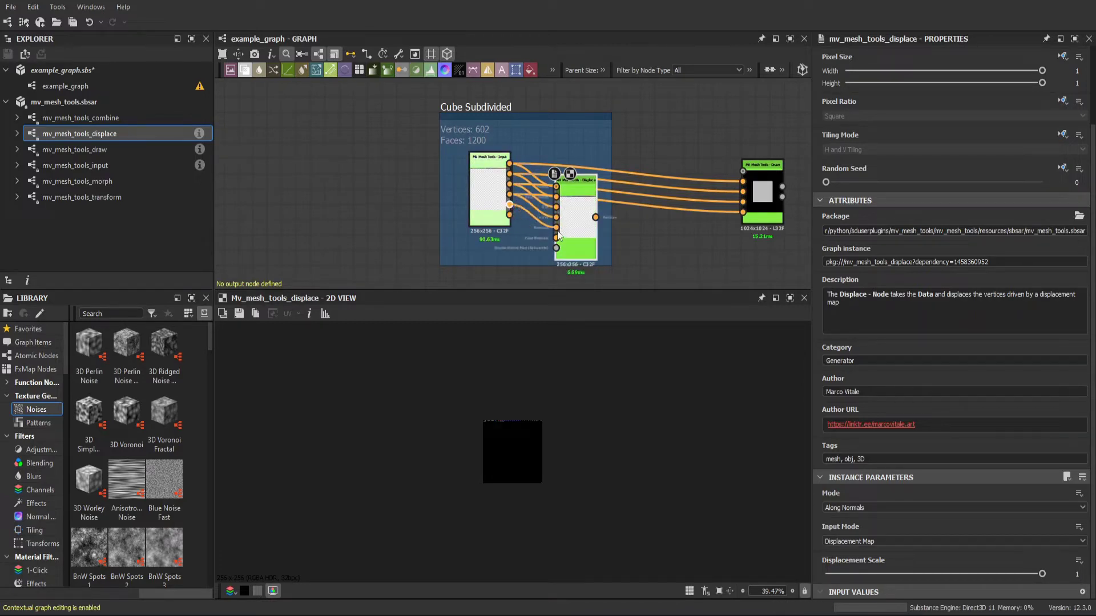
mouse_move(558, 235)
mouse_down()
mouse_move(652, 264)
mouse_move(743, 182)
mouse_up()
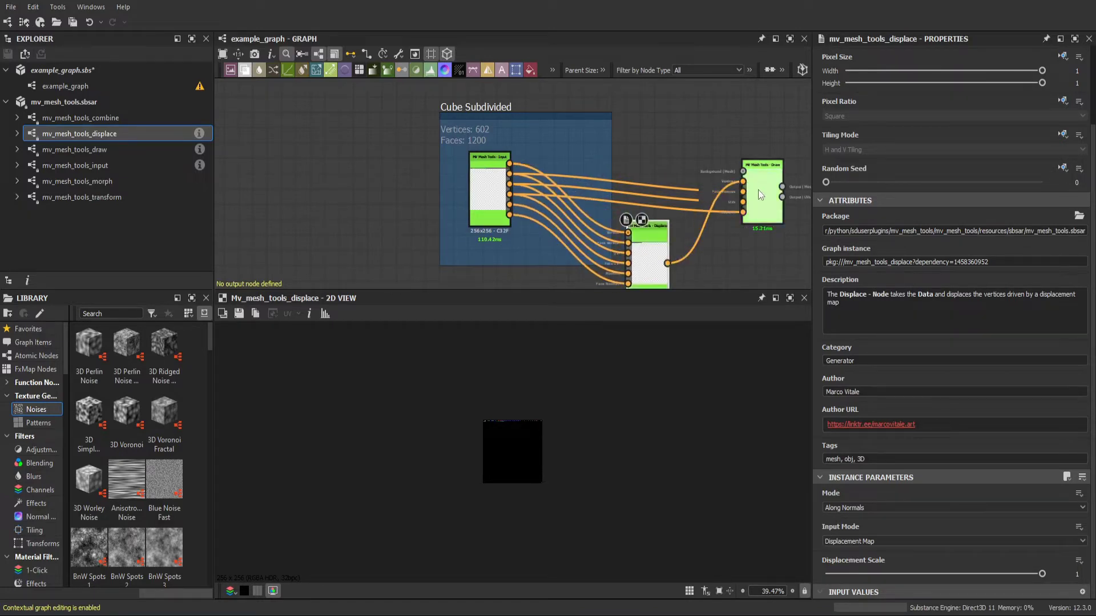
double_click(758, 190)
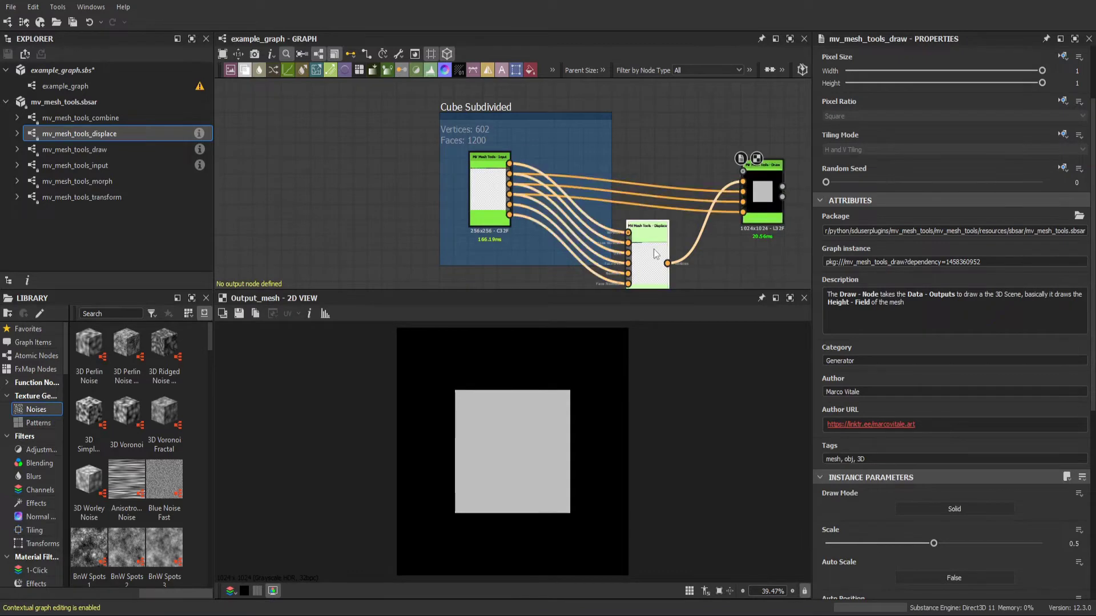
- Set the Displace node's Input Mode to Randomize and its Displacement Scale to 0.13
click(656, 255)
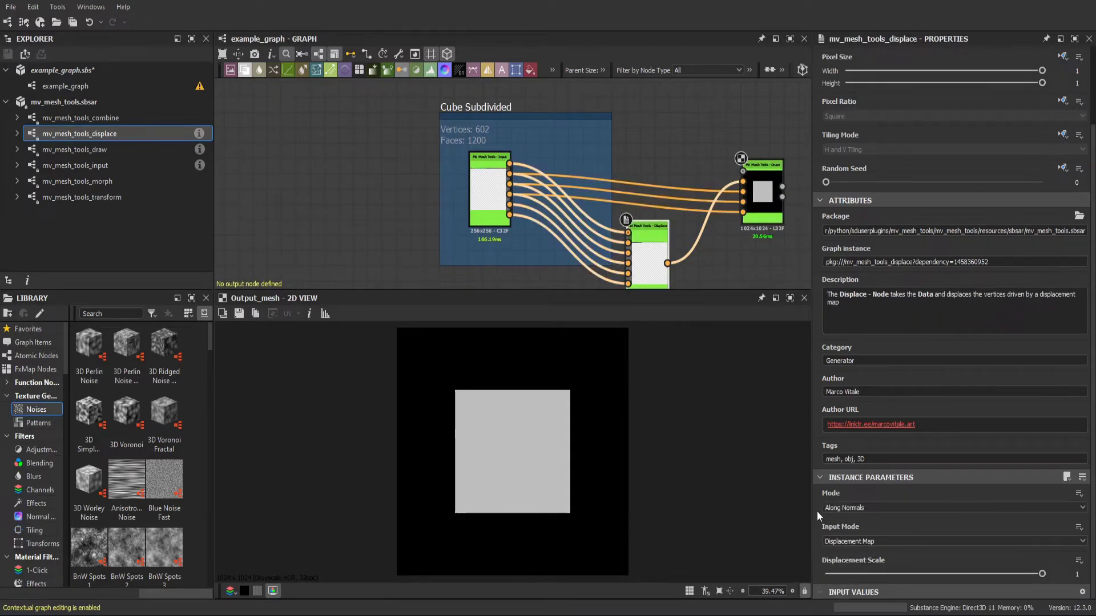
click(845, 541)
click(850, 558)
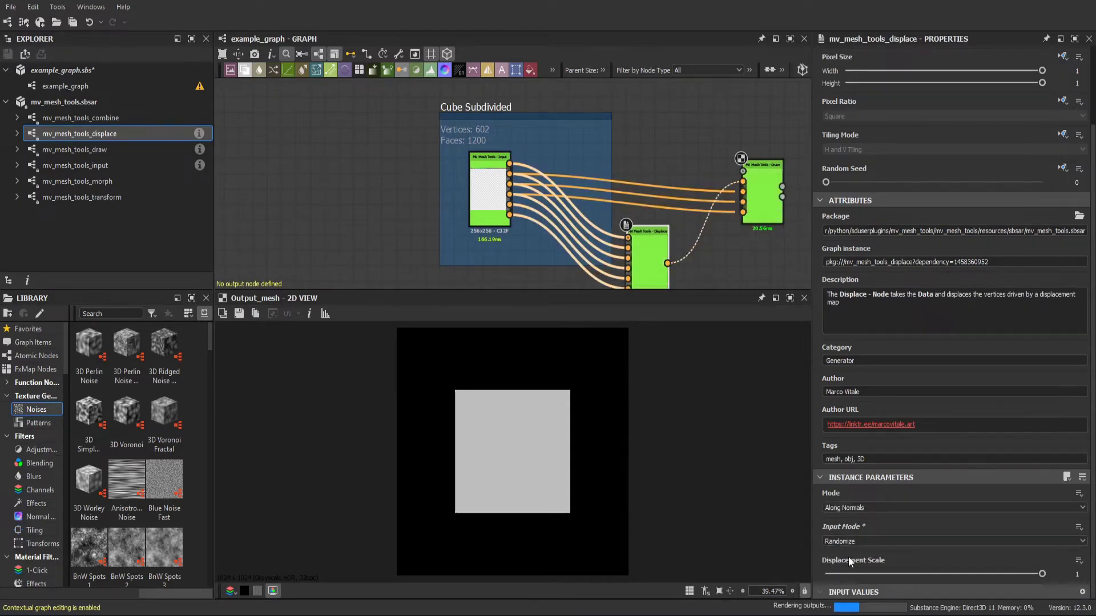
mouse_move(1037, 570)
mouse_down()
mouse_move(888, 577)
mouse_move(962, 582)
mouse_move(948, 581)
mouse_up()
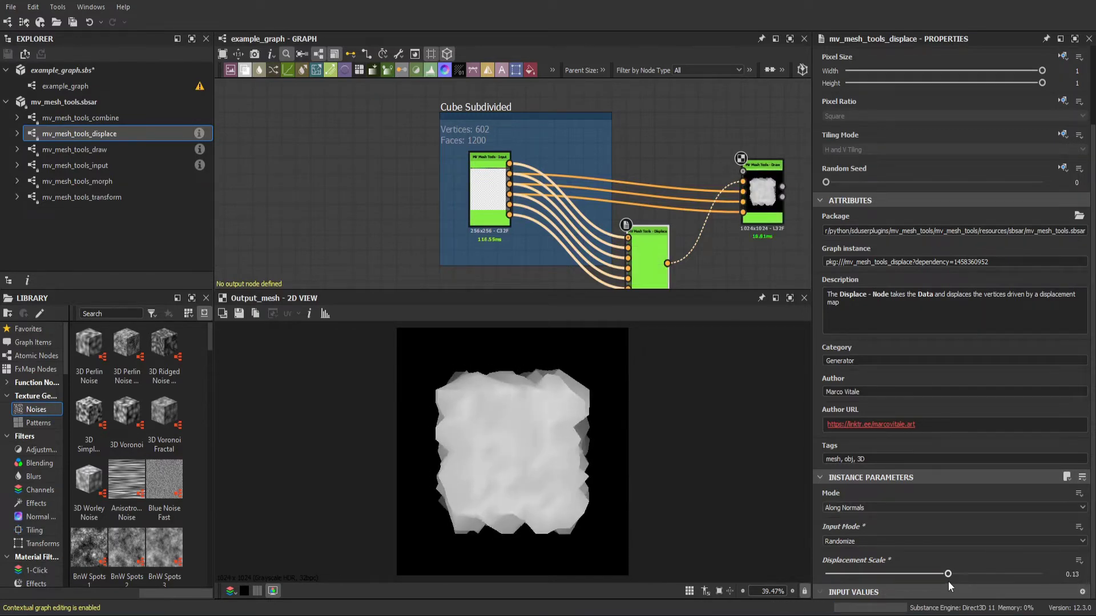
- Switch the Displace node's Input Mode to Displacement Map and feed it a new Perlin Noise node, viewing the result at the Draw node
click(852, 541)
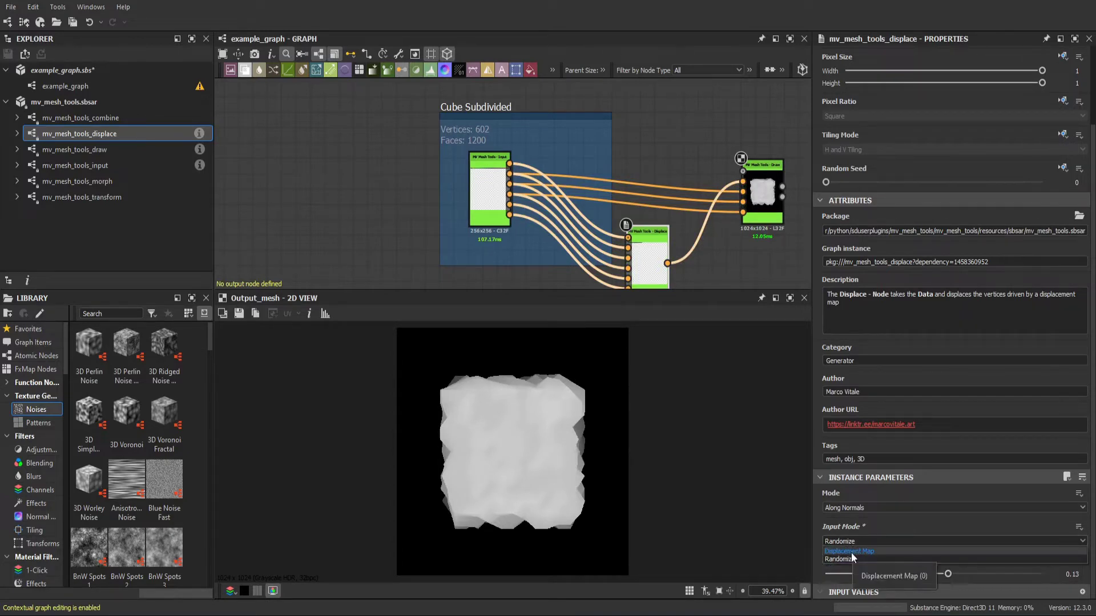
click(850, 552)
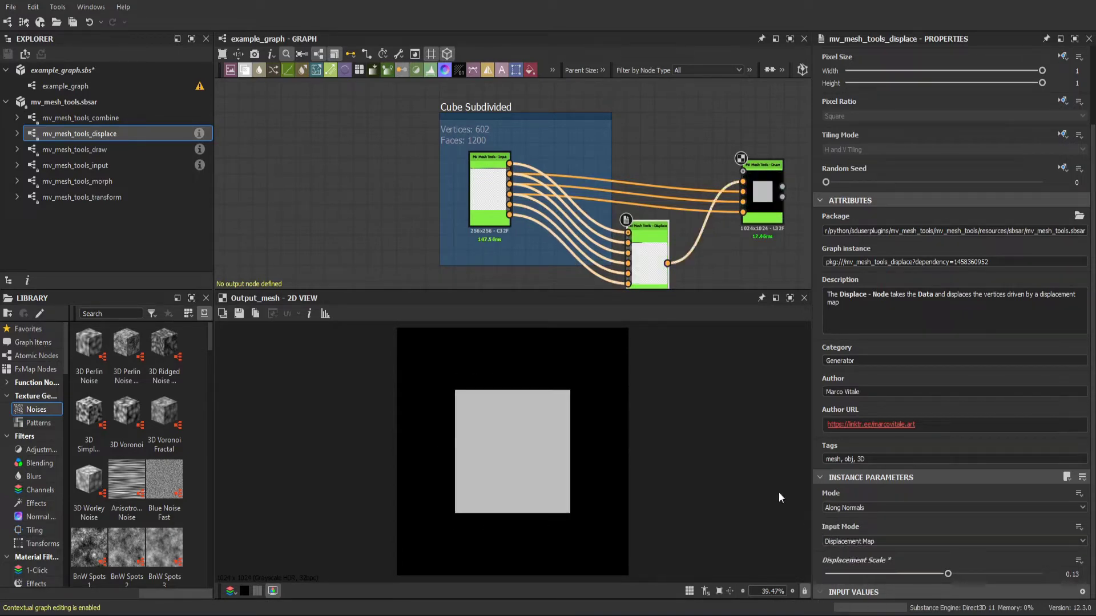
scroll(570, 121, down, 3)
scroll(535, 237, up, 2)
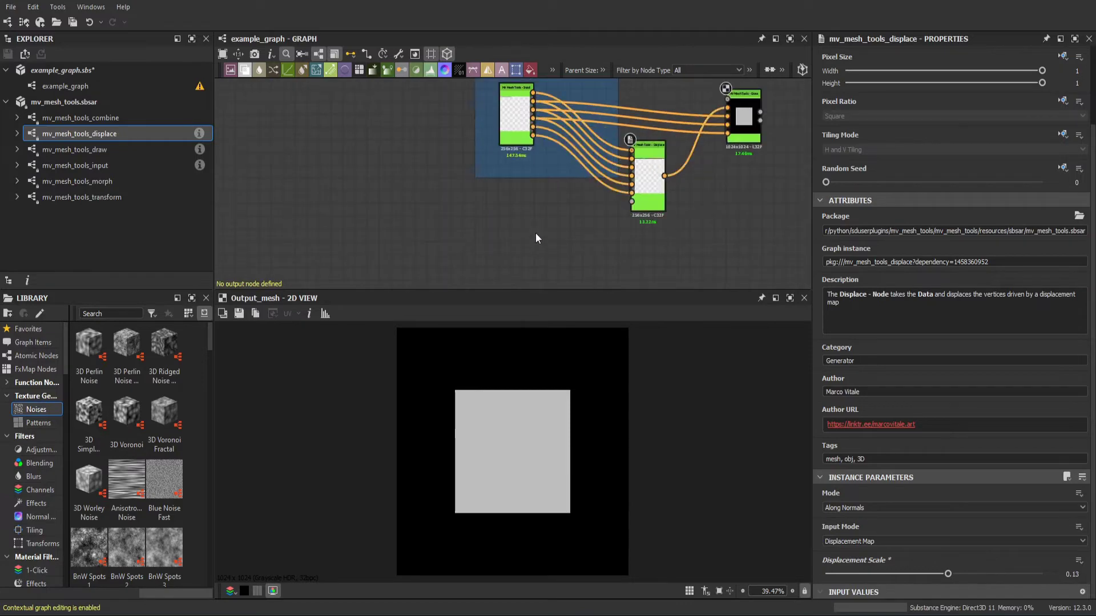
key(space)
text(perl)
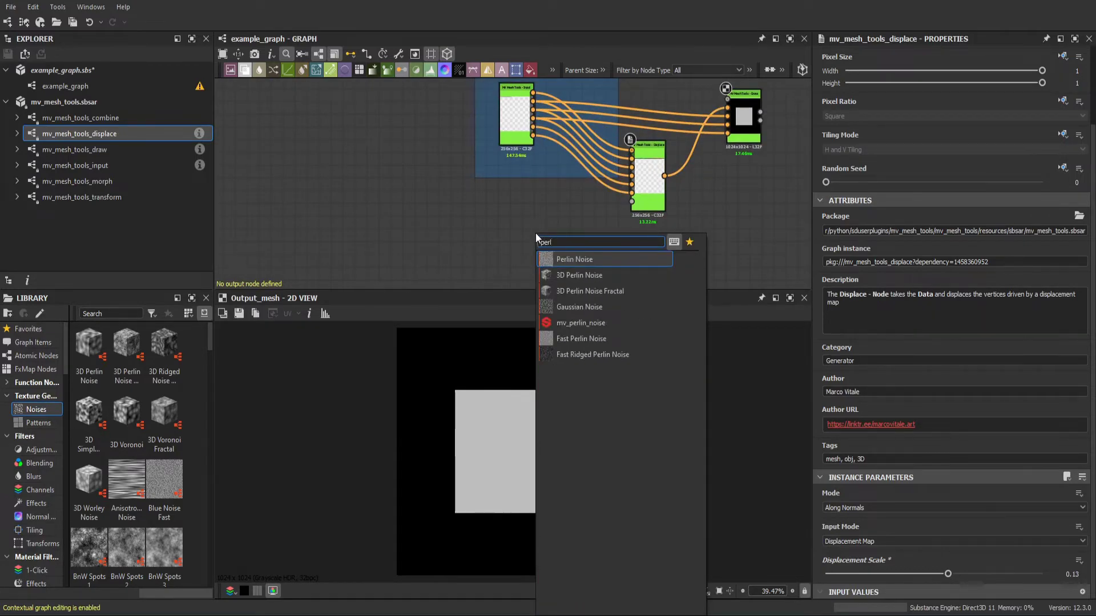
key(Return)
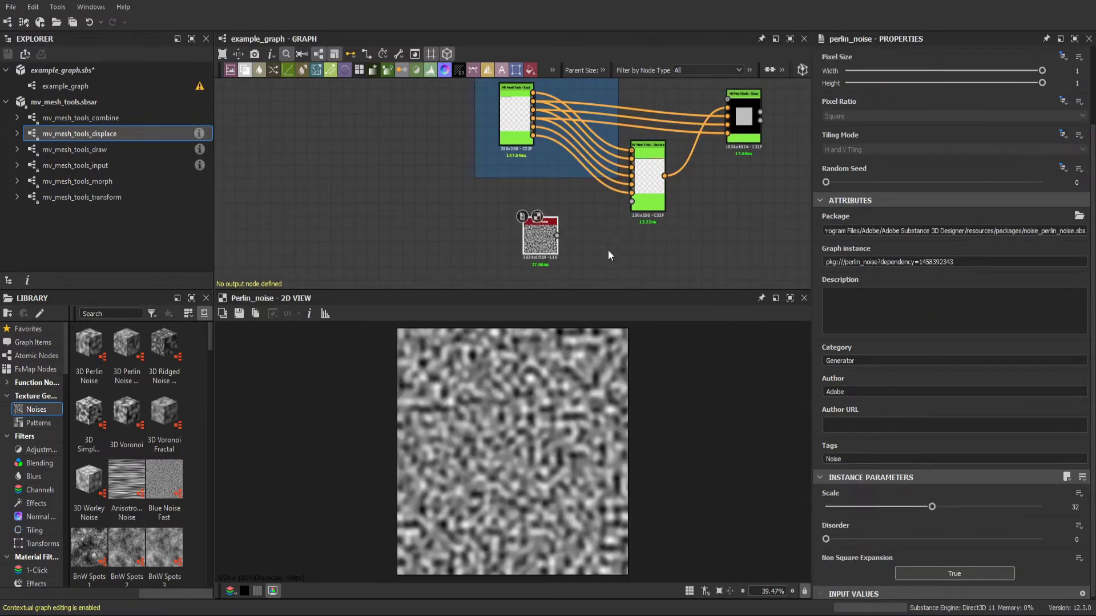
drag(557, 236, 632, 201)
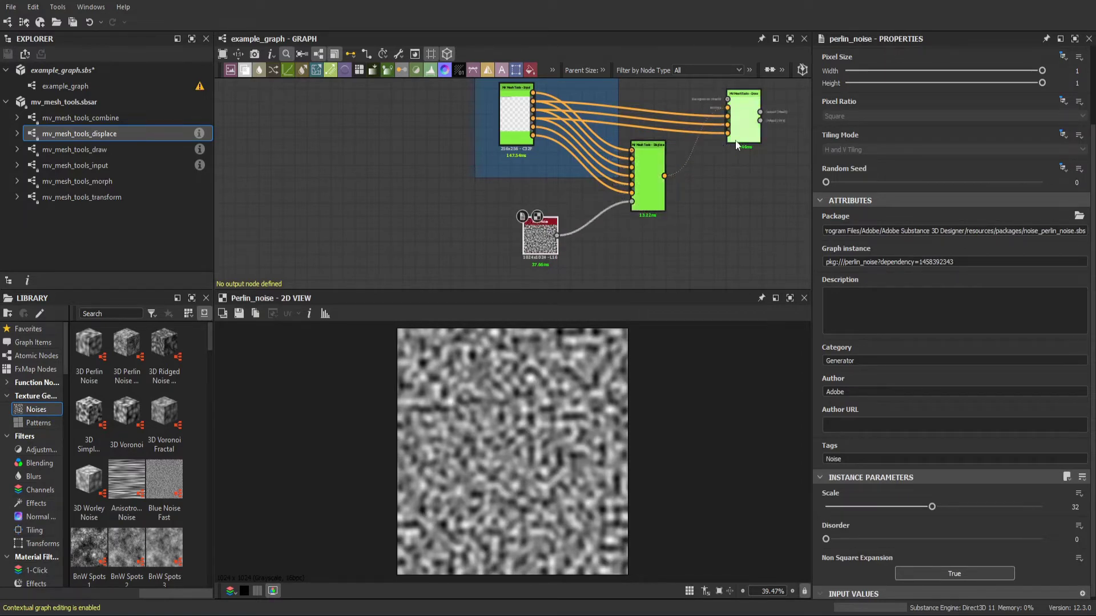
double_click(747, 116)
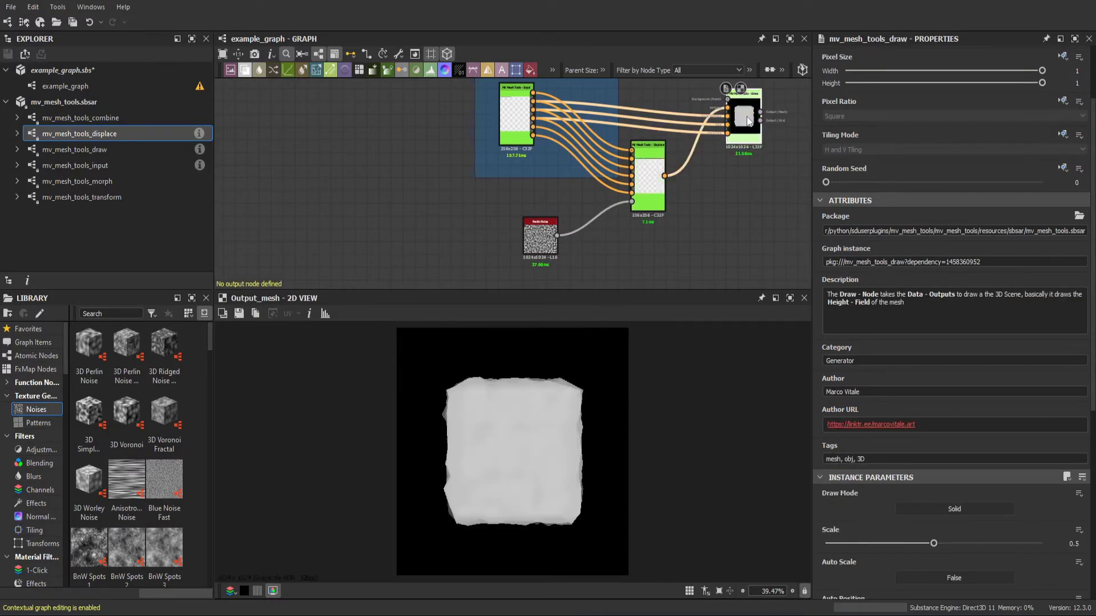
- Set the Perlin Noise node's Scale to 10 and its Disorder to 0.42
click(540, 237)
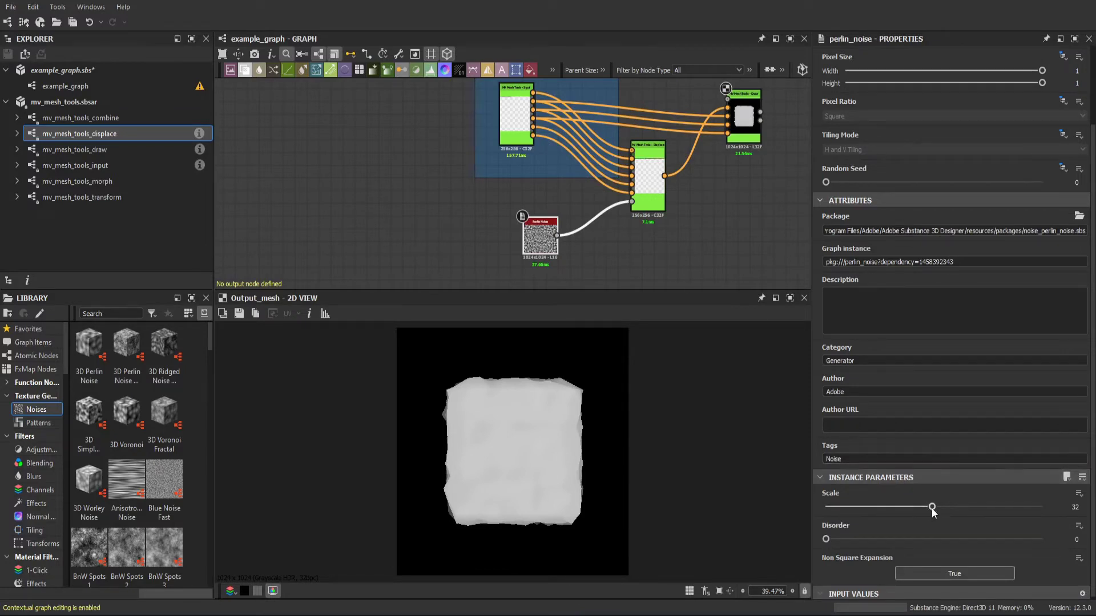
drag(931, 509, 858, 508)
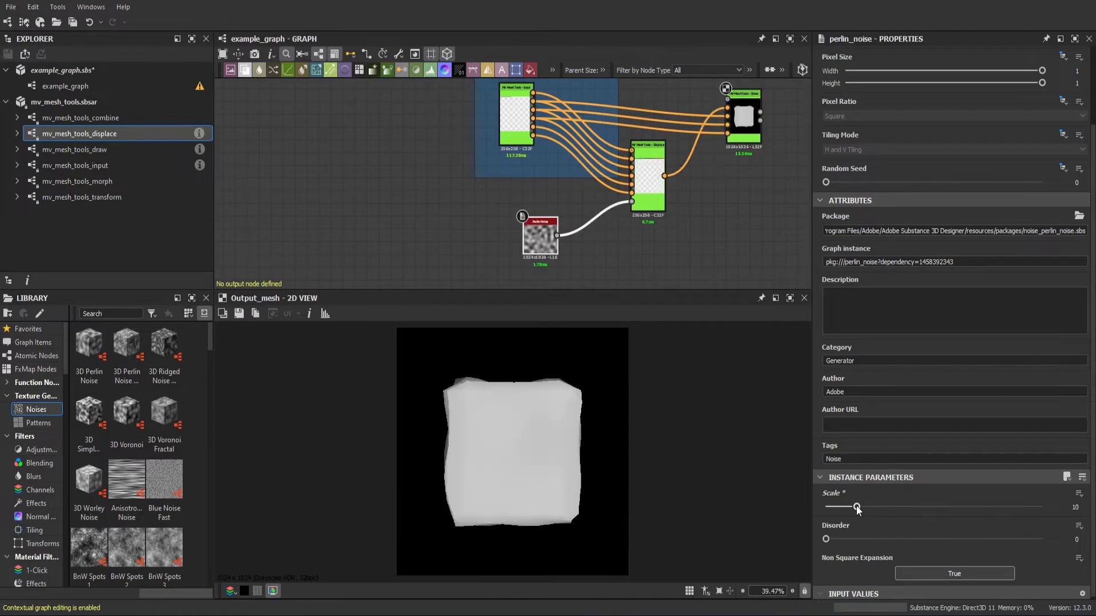
drag(826, 540, 917, 549)
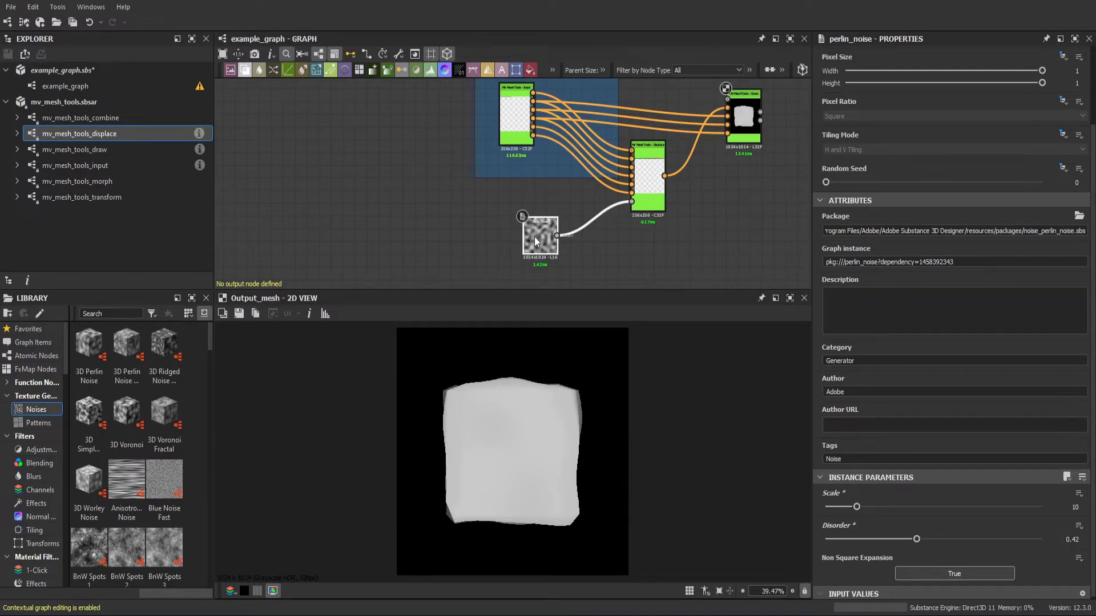
- Move the Perlin Noise node away from the Displace node and duplicate it twice, stacking the copies below it
drag(535, 242, 441, 217)
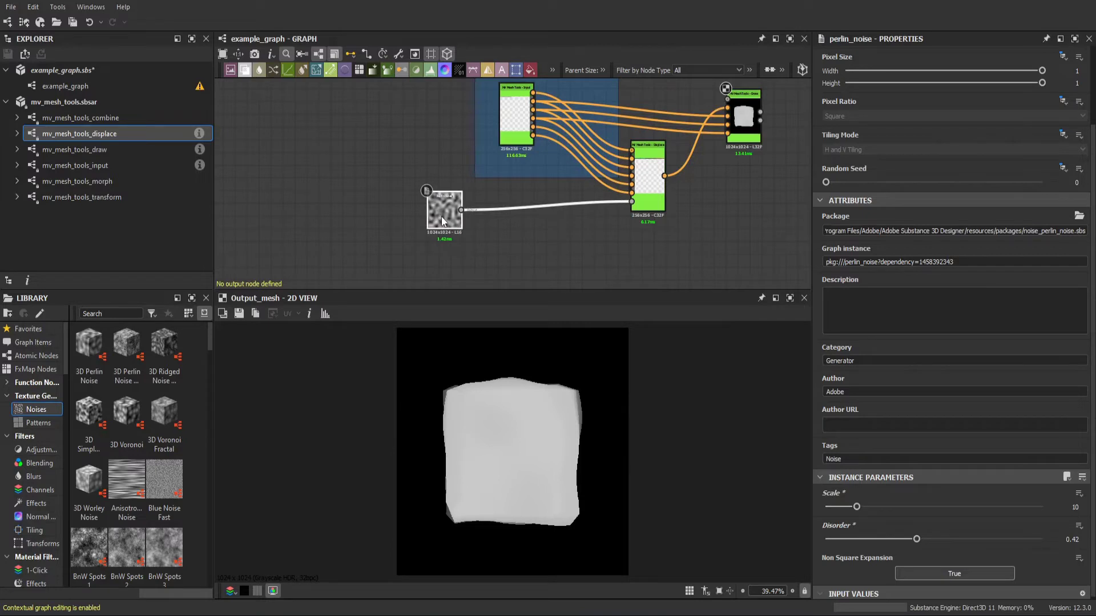
double_click(440, 217)
key(ctrl+d)
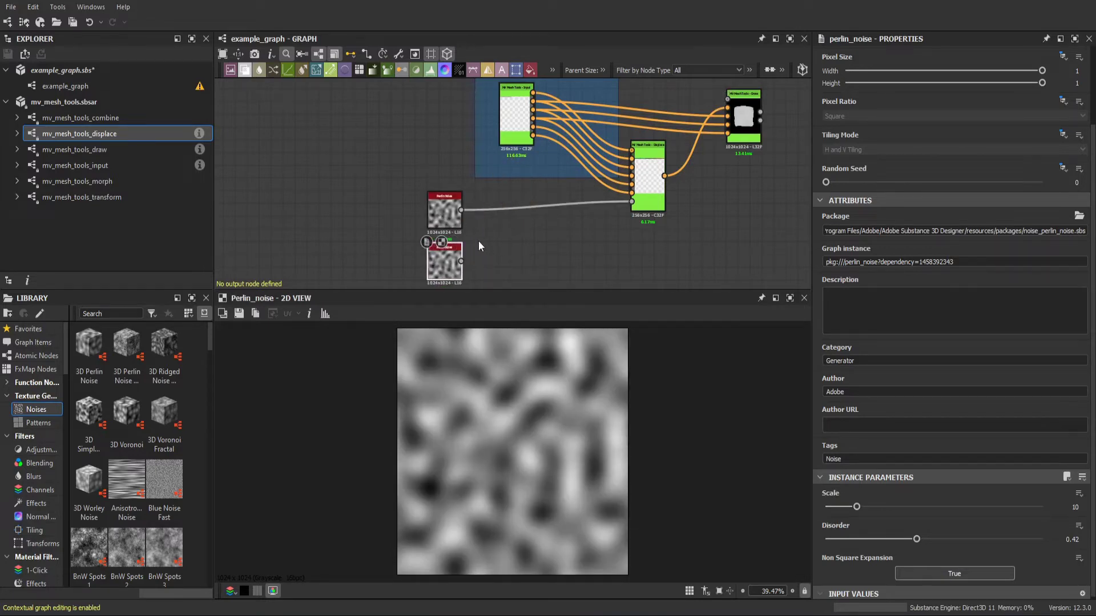
scroll(478, 241, down, 2)
key(ctrl+d)
drag(439, 225, 434, 277)
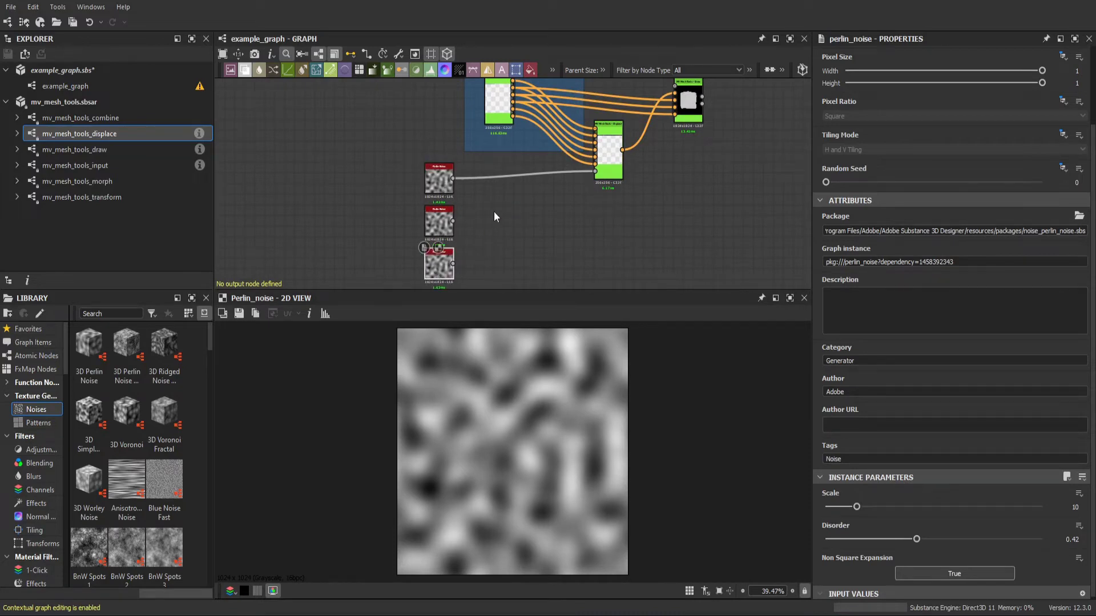
- Add an RGBA Merge node and connect the three Perlin Noise nodes to its first three channel inputs
key(space)
text(rgb)
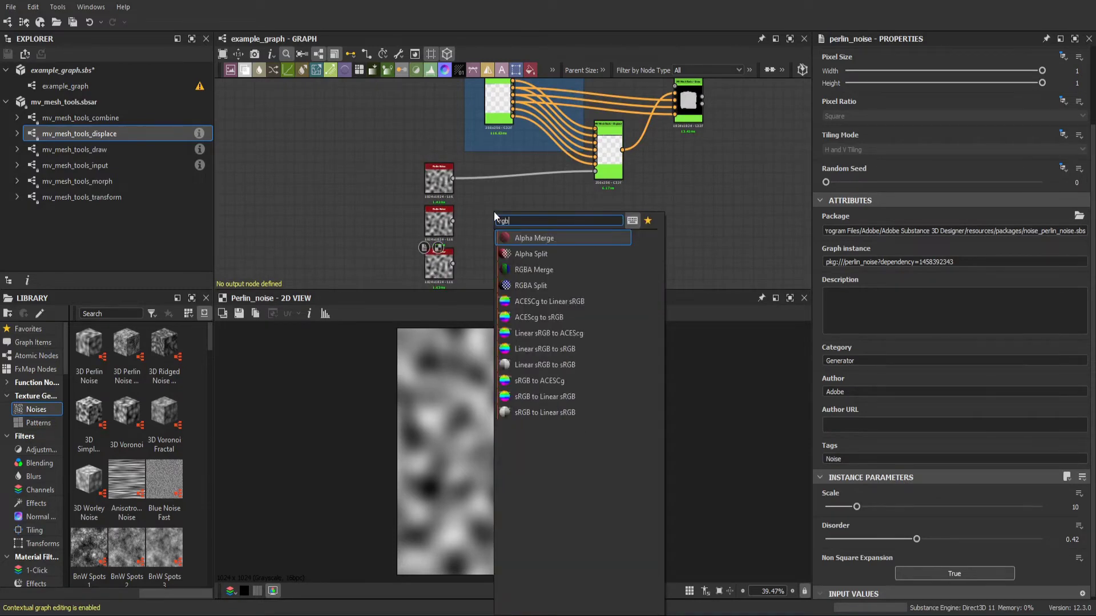
key(Down)
key(Down)
key(Return)
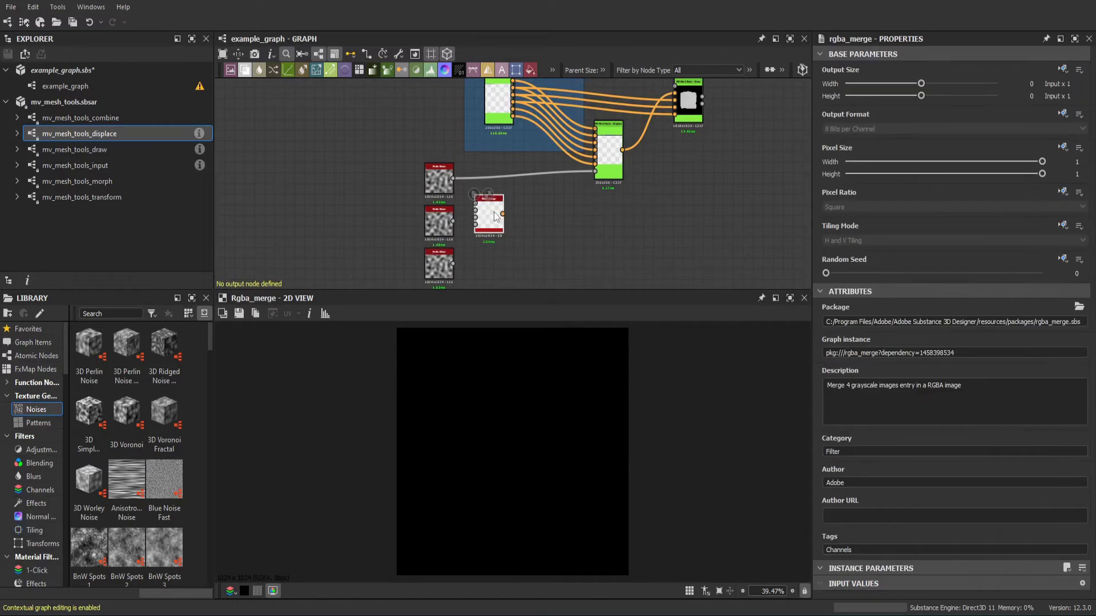
drag(454, 180, 475, 212)
drag(453, 263, 474, 220)
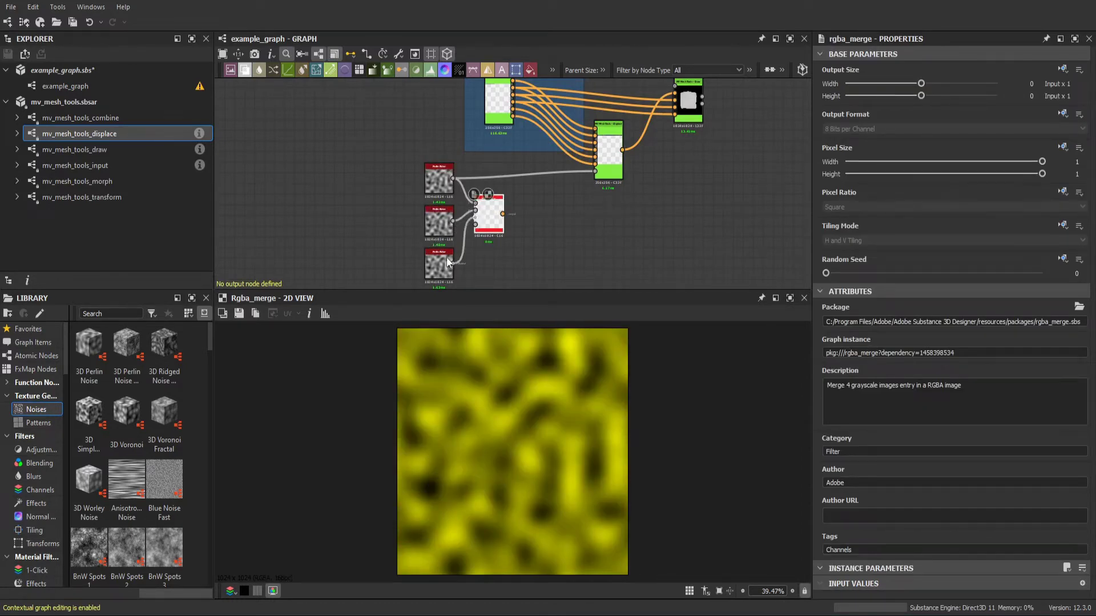
- Give the second Perlin Noise node a different Random Seed and set the third one's Random Seed to 5
click(438, 221)
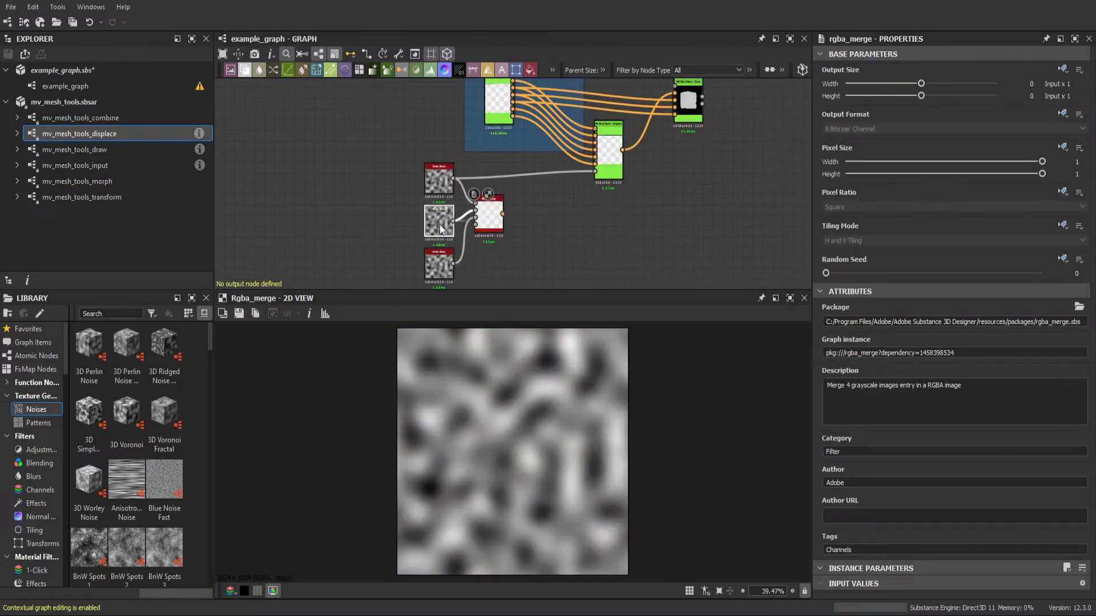
click(1004, 275)
click(439, 271)
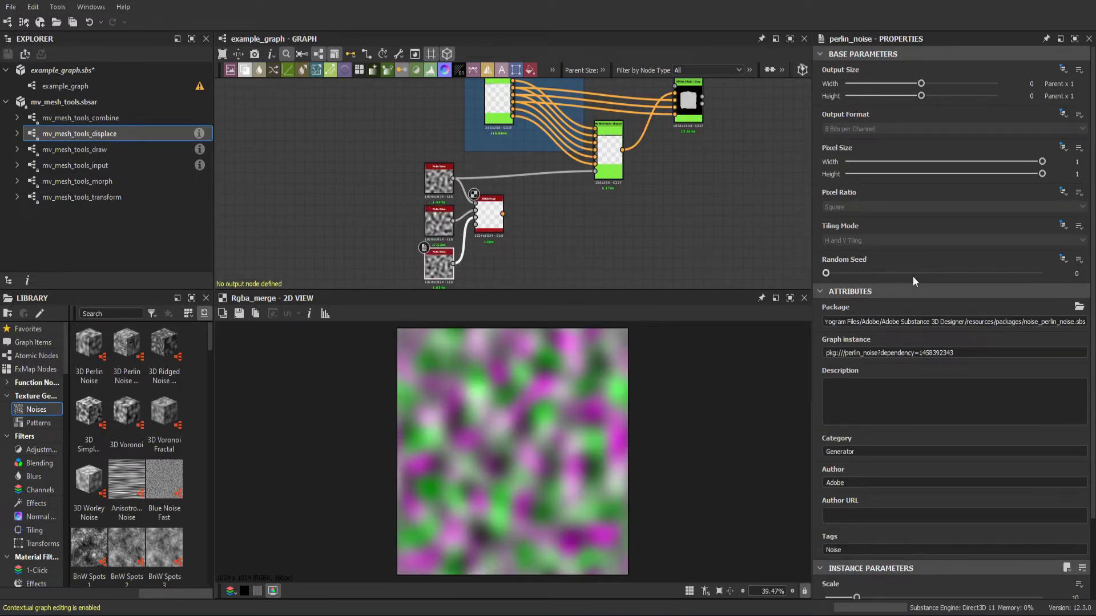
click(936, 273)
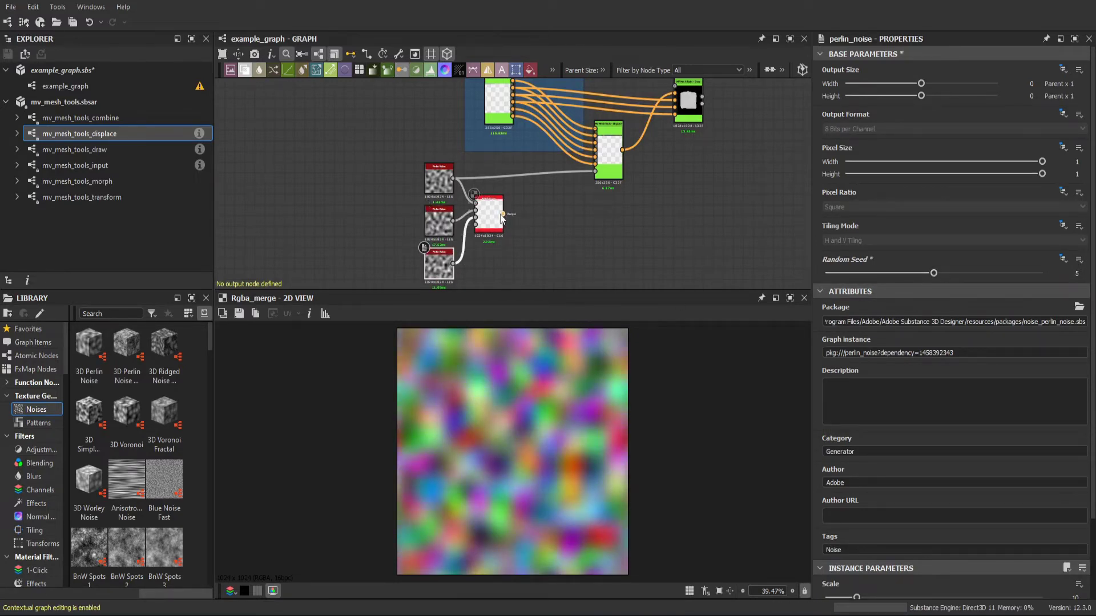
- Switch the Displace node's Mode to RGB To XYZ
click(609, 151)
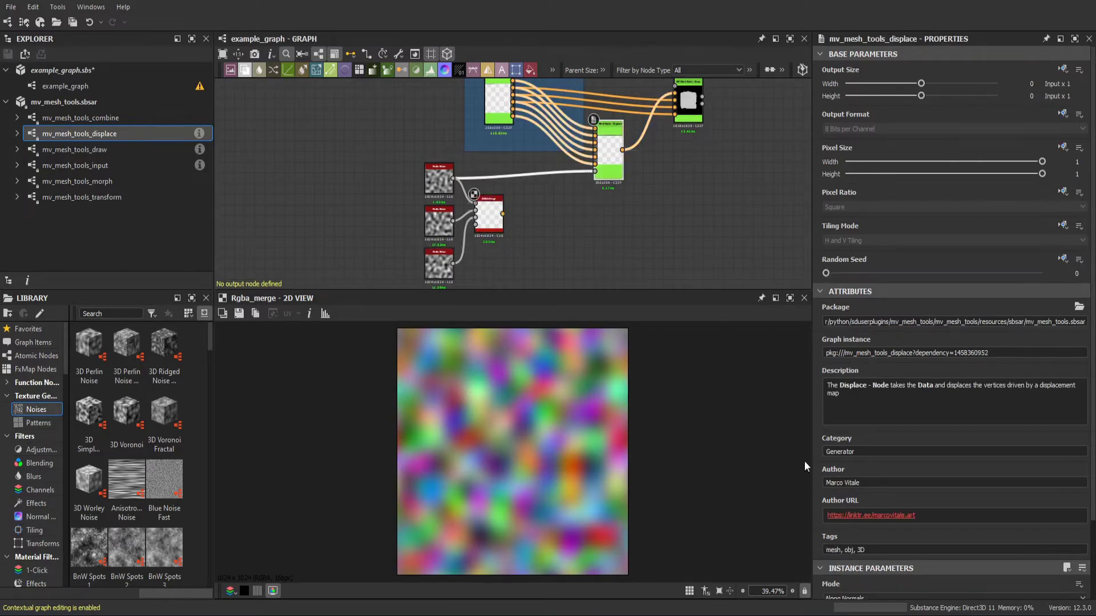
scroll(820, 518, down, 2)
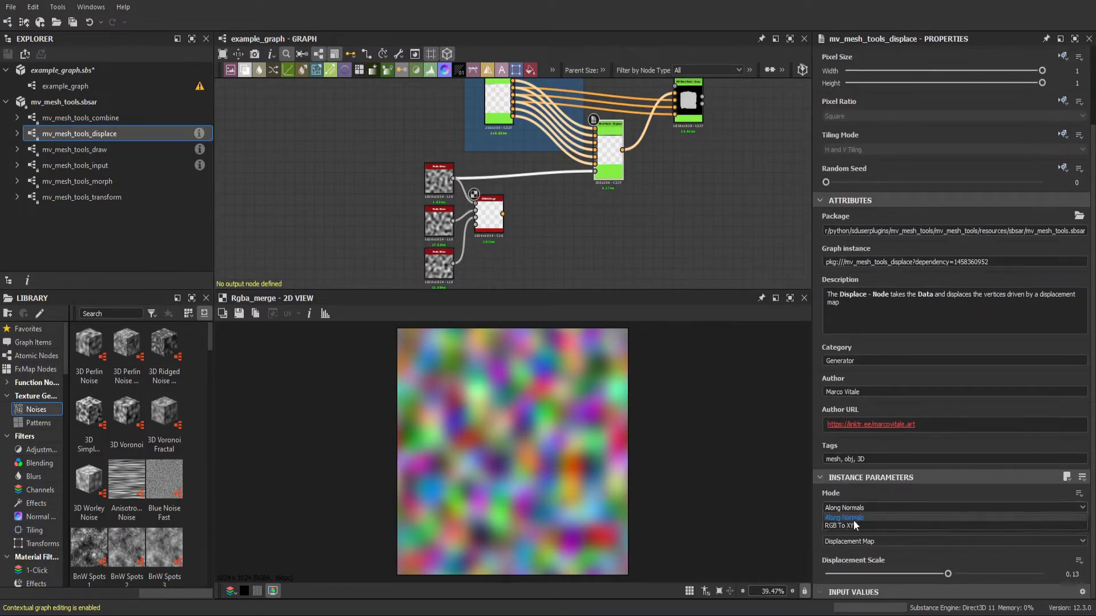
click(855, 526)
scroll(828, 547, down, 1)
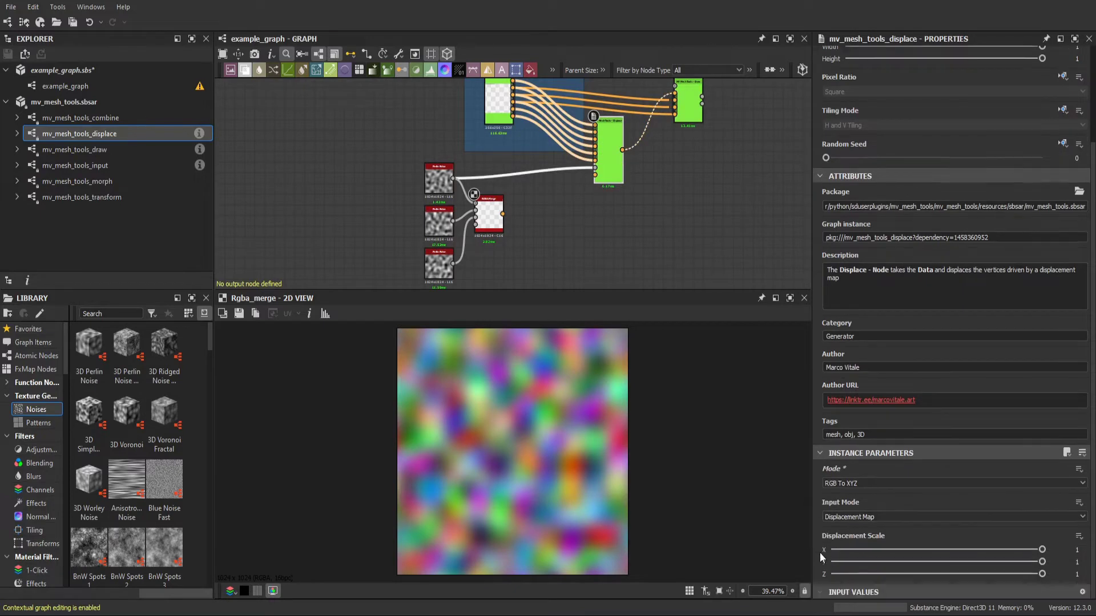
- Set the Displace node's Displacement Scale to X 0.06, Y 0.11 and Z 0.1
drag(1042, 550, 921, 550)
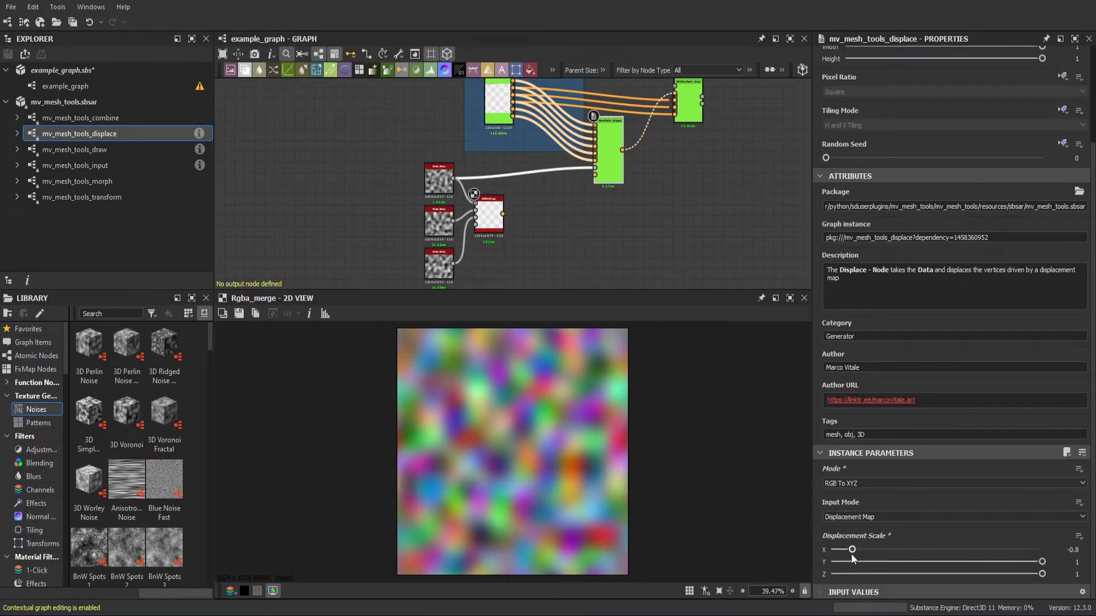
drag(851, 554, 943, 562)
drag(1019, 562, 948, 563)
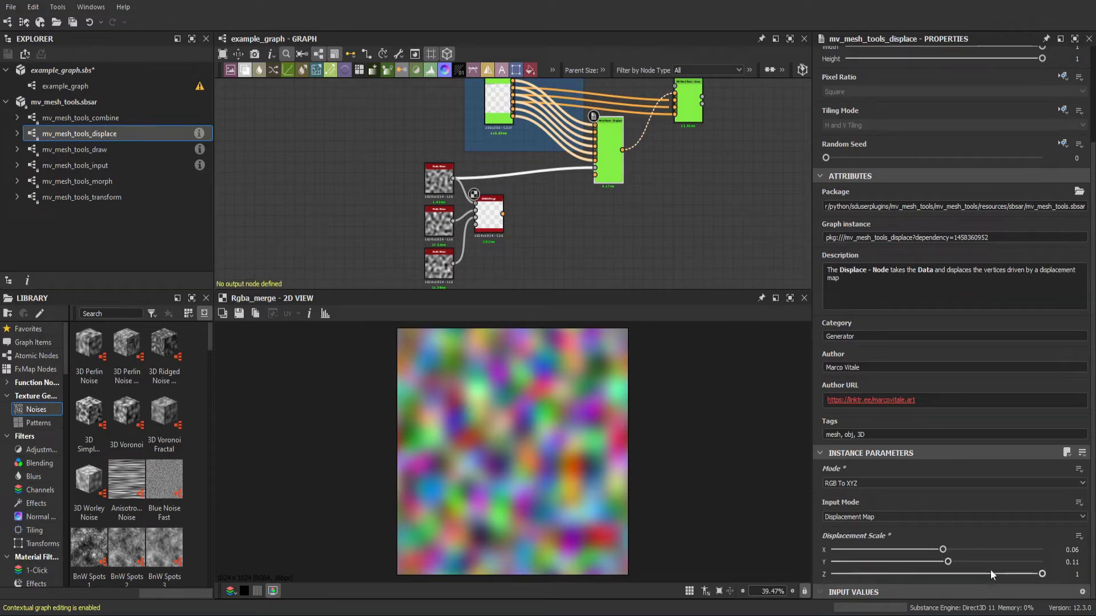
drag(1043, 578, 949, 579)
- Connect the RGBA Merge output to the Displace node's free displacement input and remove the direct Perlin Noise link, viewing the Draw node's result
drag(504, 216, 597, 180)
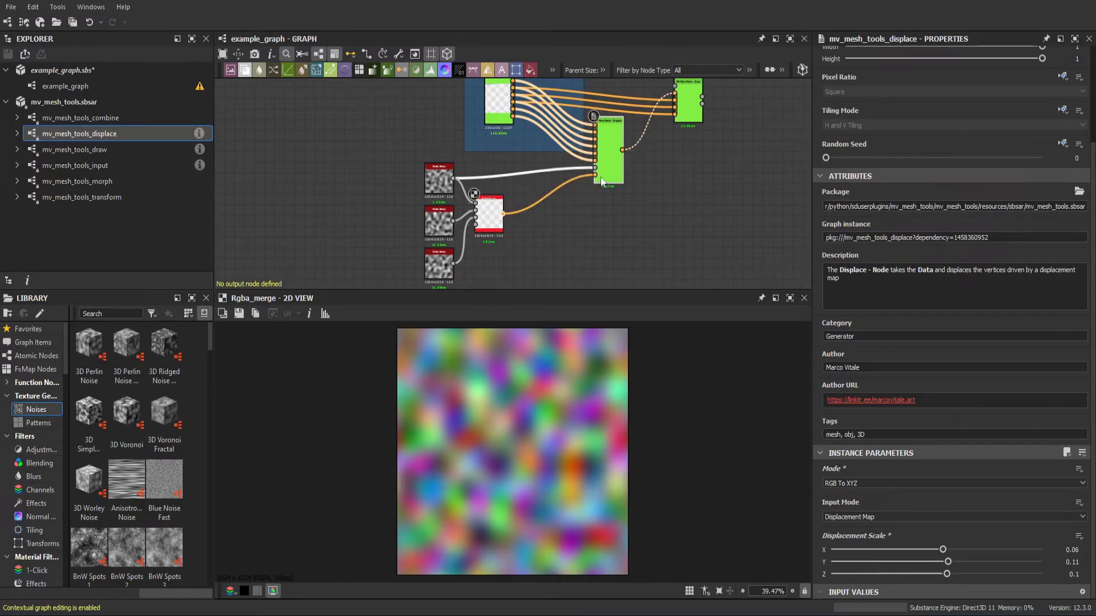
double_click(691, 99)
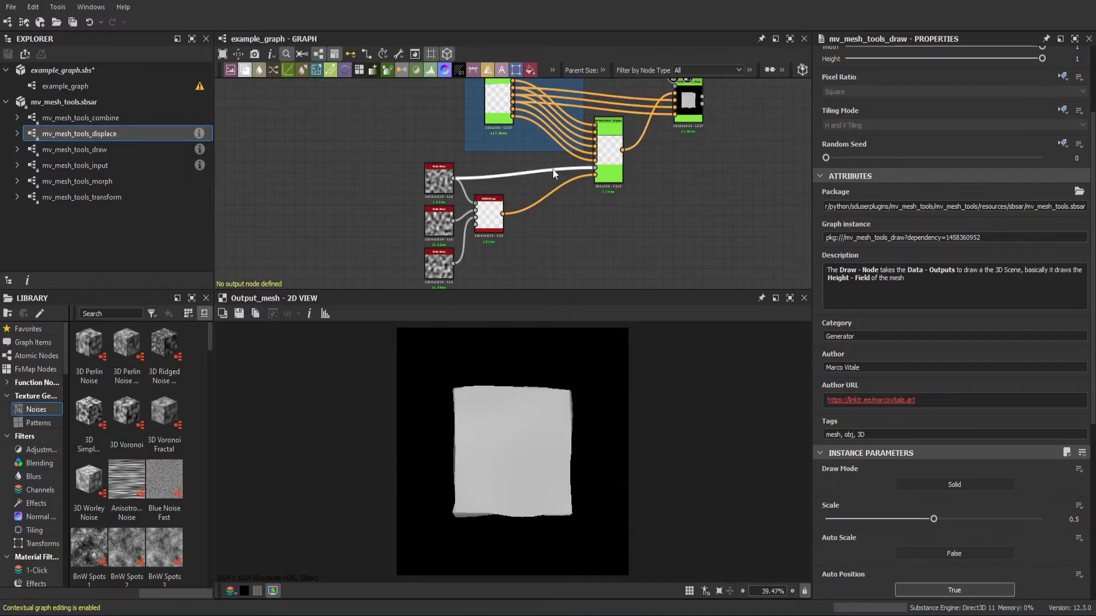
key(Delete)
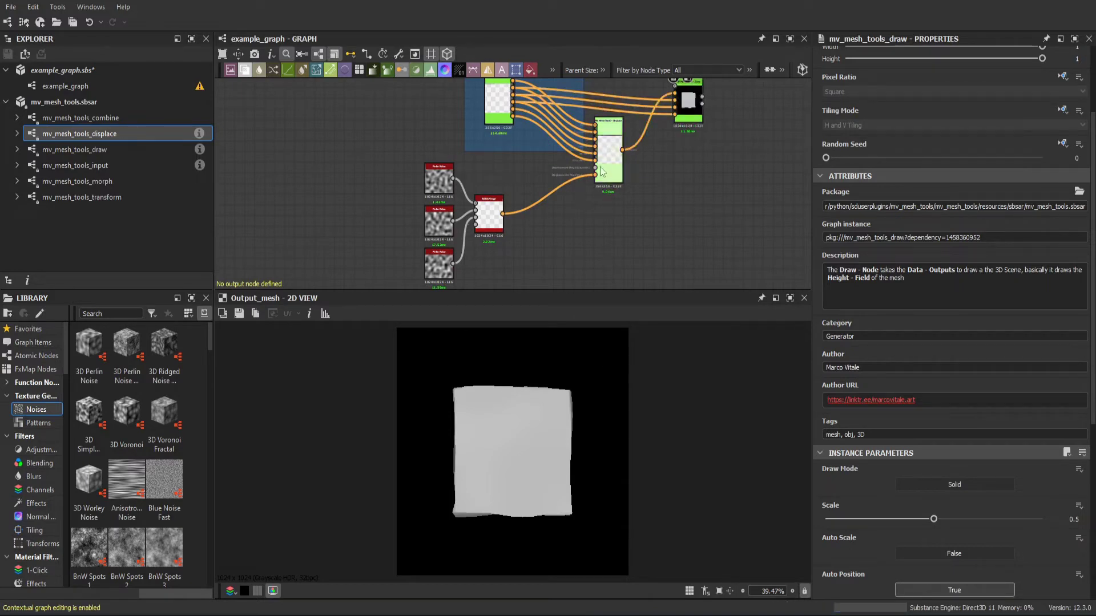
- Vary the Displace node's Displacement Scale along X to test its effect on the mesh
click(602, 172)
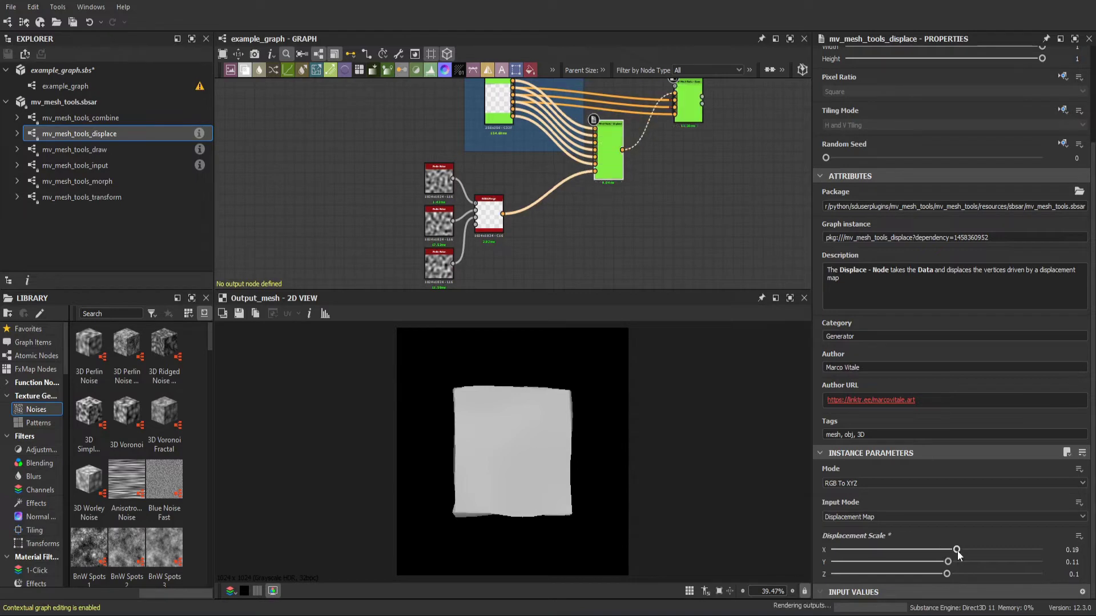
drag(942, 551, 864, 576)
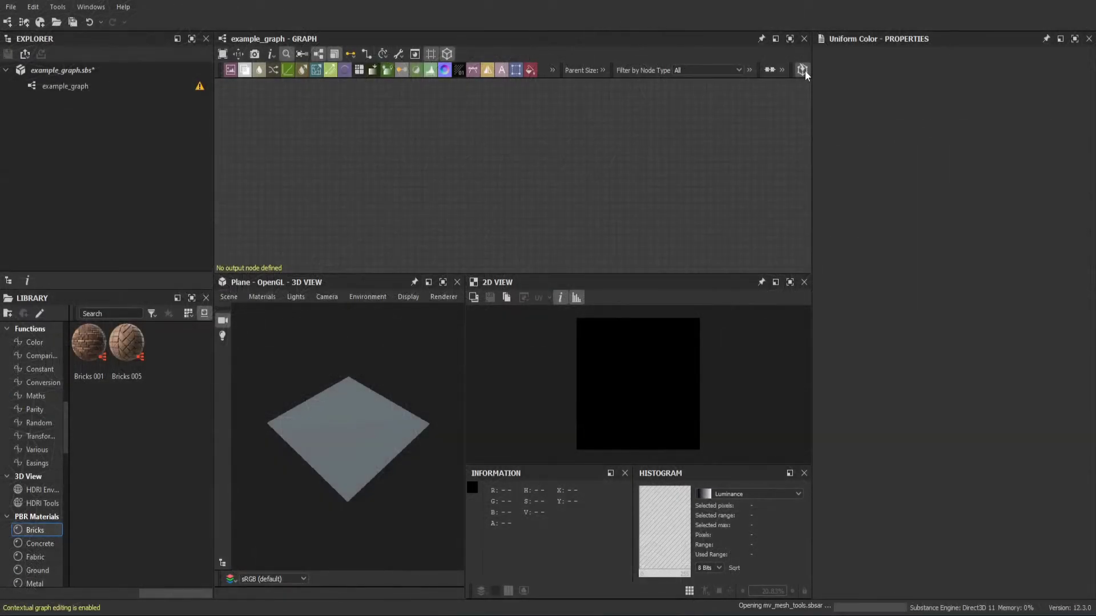
- Import the 021 example_face_neutral.obj mesh into the empty example_graph
click(804, 70)
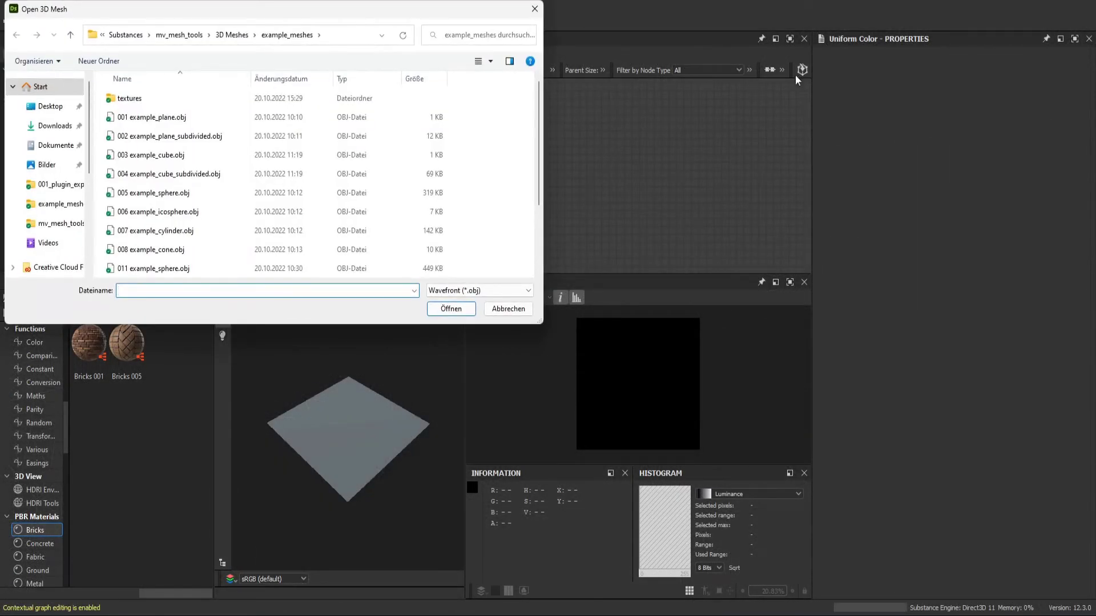
scroll(171, 214, down, 2)
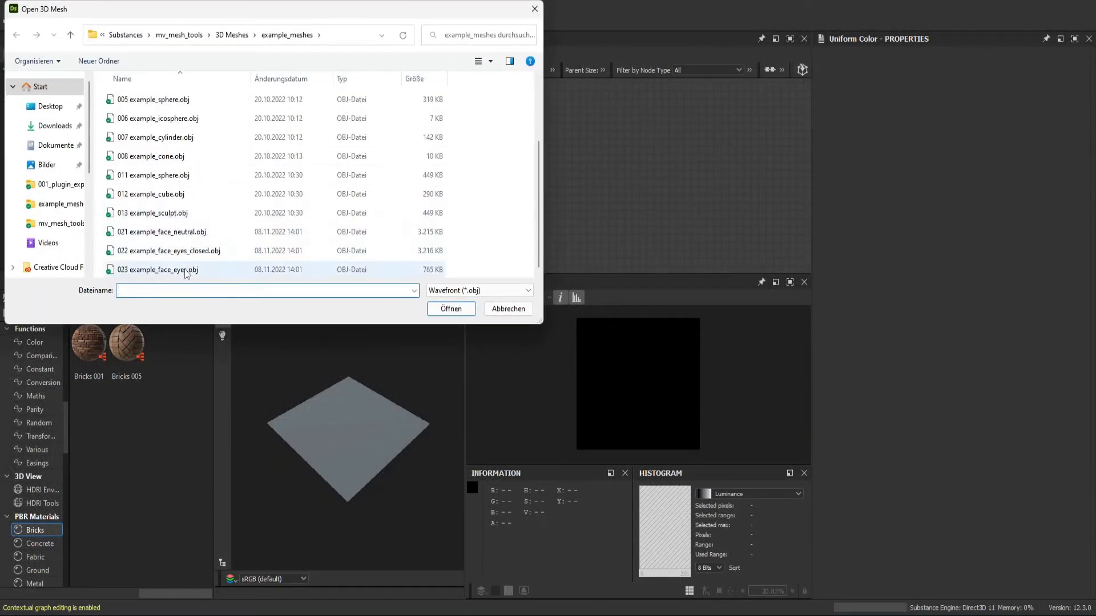
double_click(182, 236)
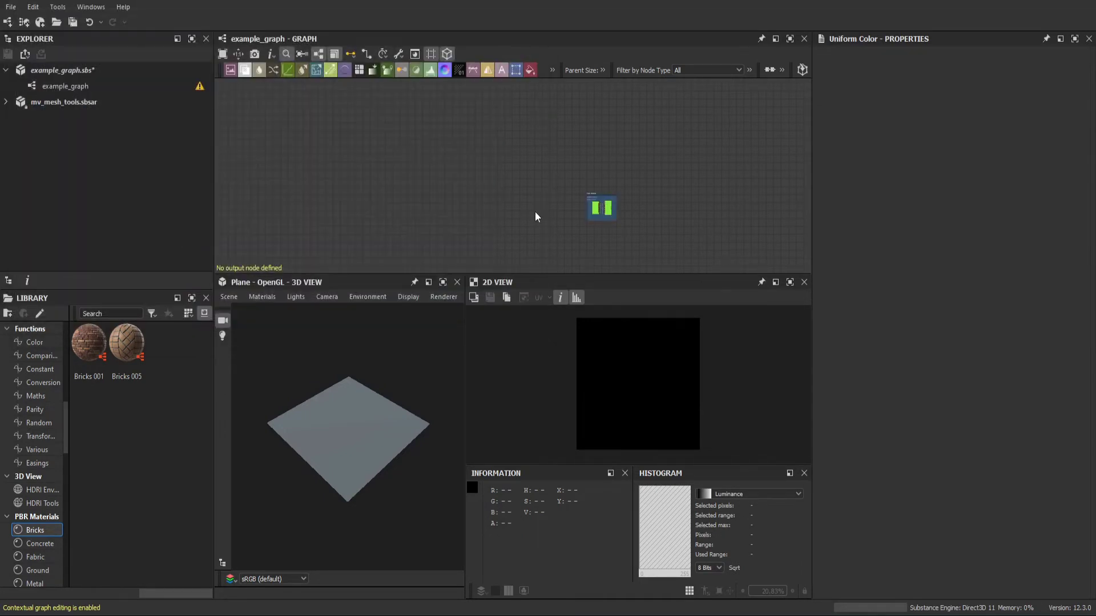
- Show the Face Neutral Draw node in the 2D view and set its Draw Mode to Solid
scroll(638, 210, up, 5)
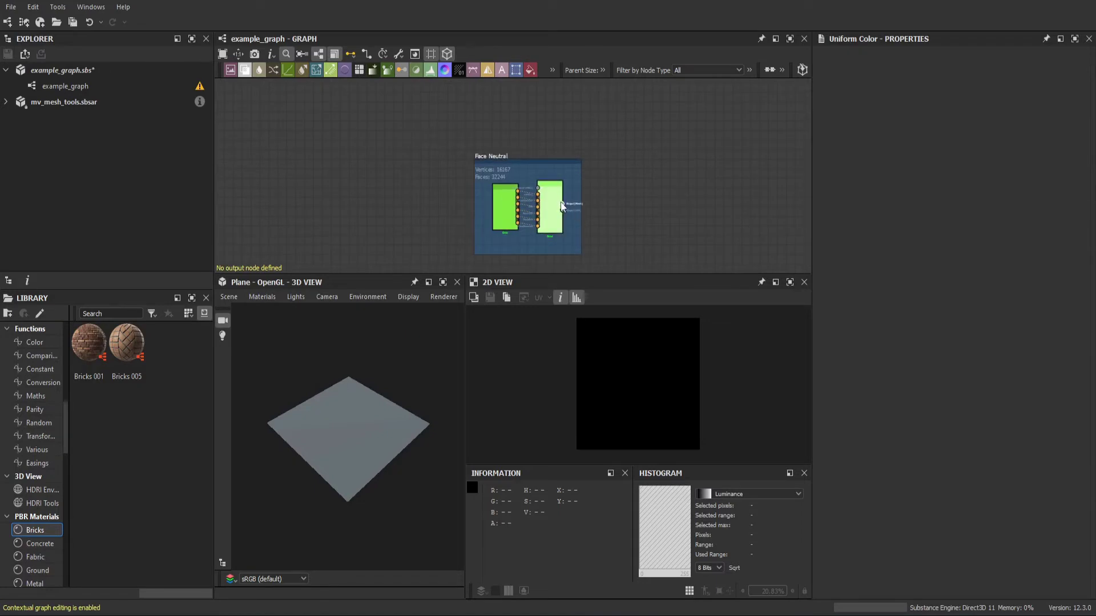
double_click(562, 206)
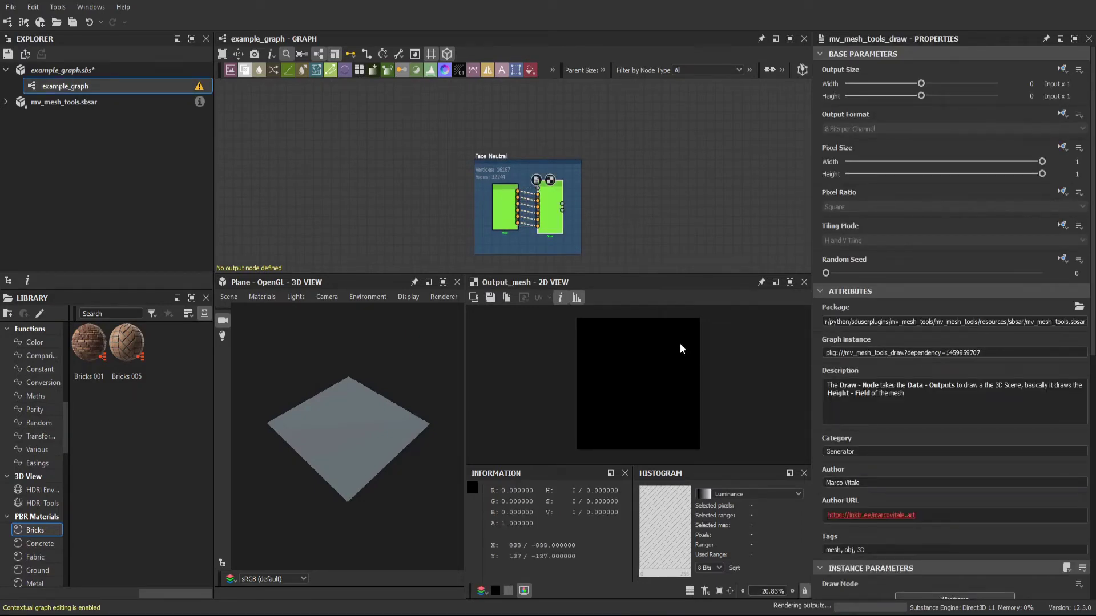
scroll(966, 560, down, 3)
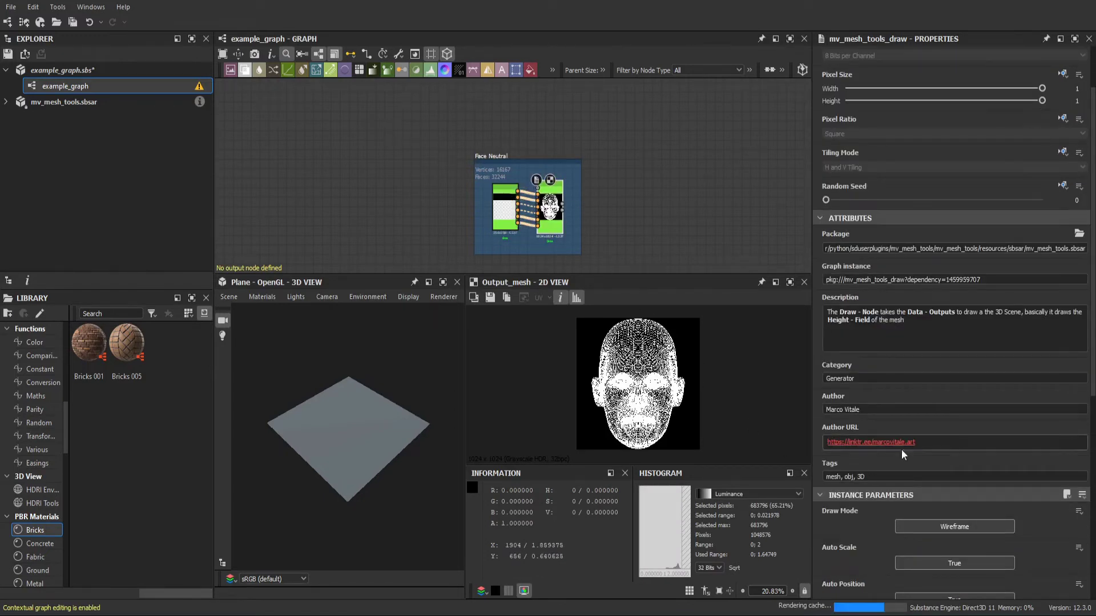
click(954, 526)
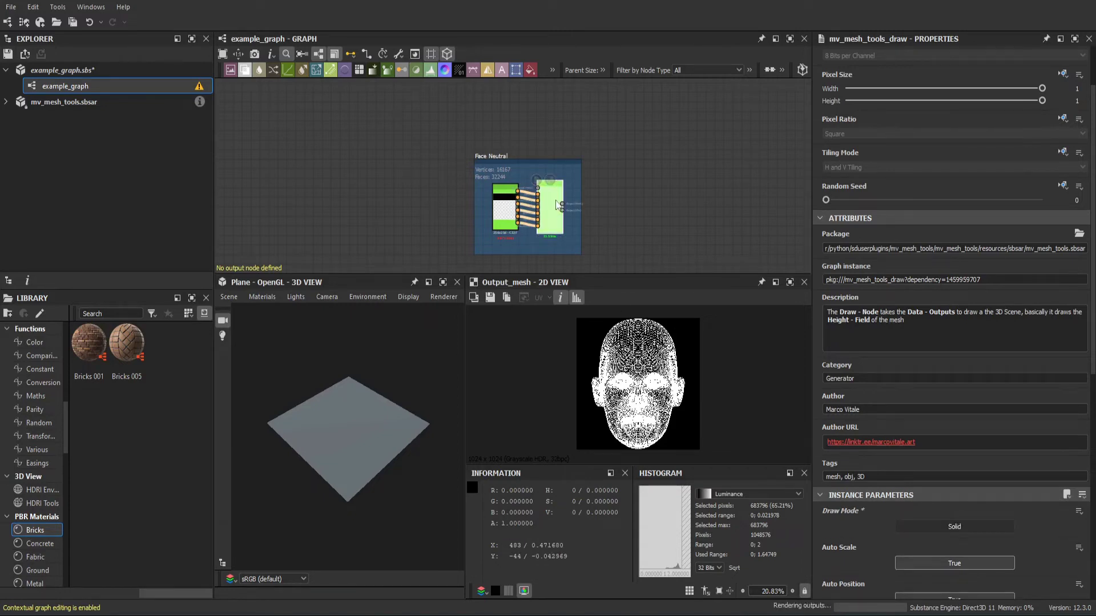
- Add a Normal node after the Draw node, place it outside the frame and set its Intensity to 500
key(space)
text(nor)
key(Return)
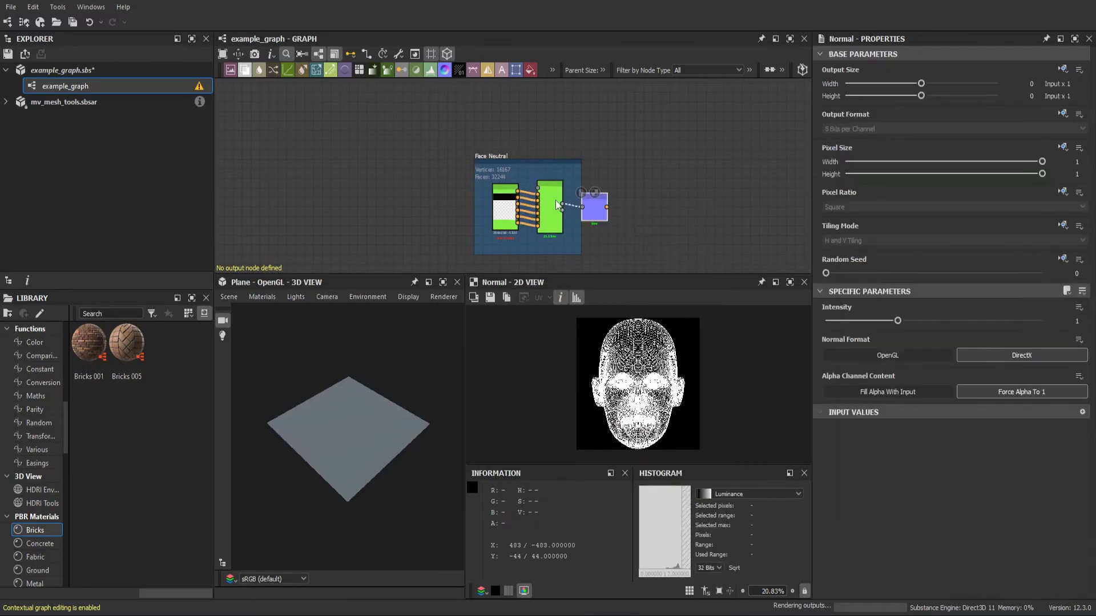
drag(590, 212, 674, 212)
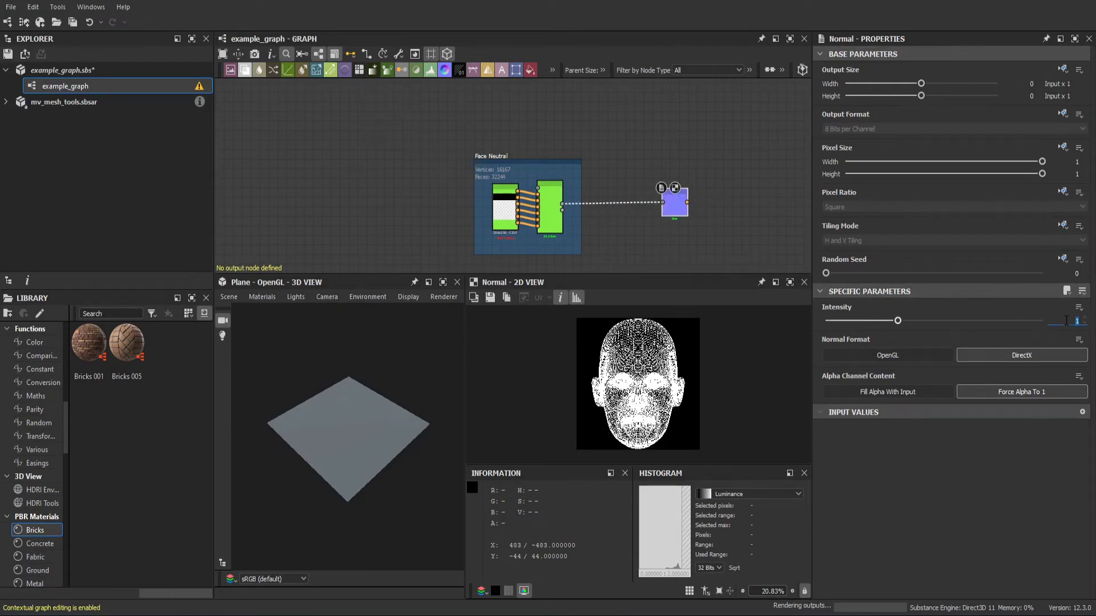
key(Return)
scroll(659, 383, up, 5)
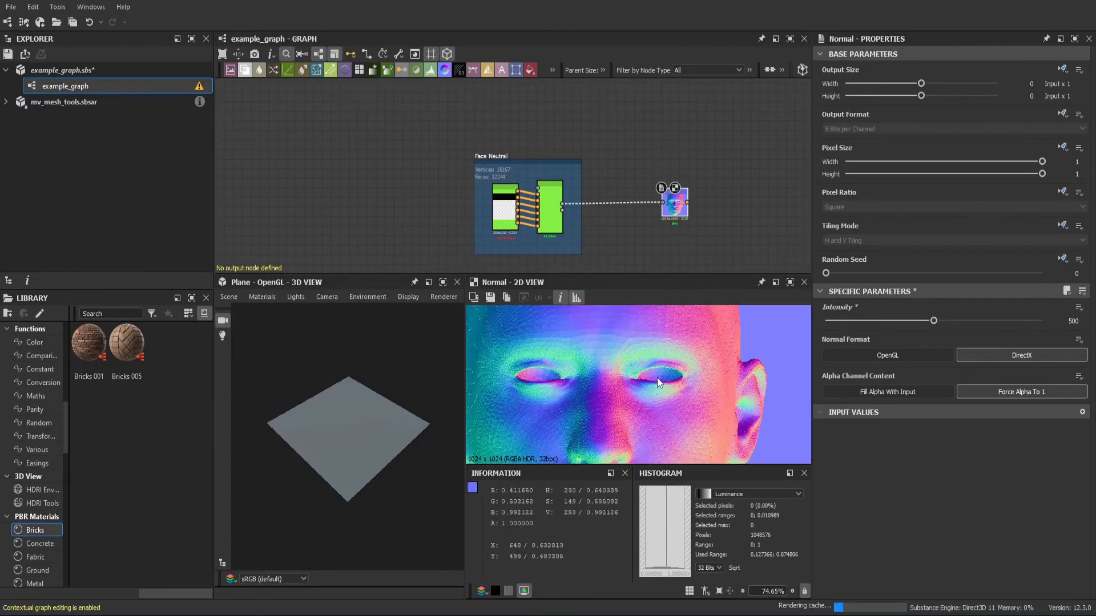
- Set the Draw node's Quality to Highest Quality and inspect the face's normal map up close
click(551, 214)
scroll(817, 431, down, 5)
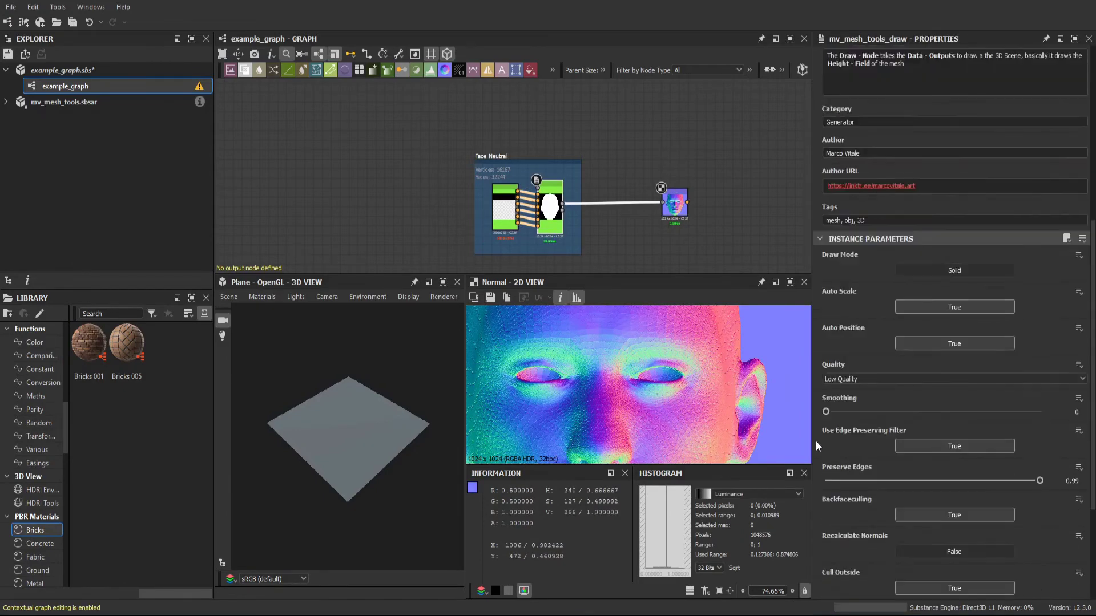
click(841, 379)
click(844, 416)
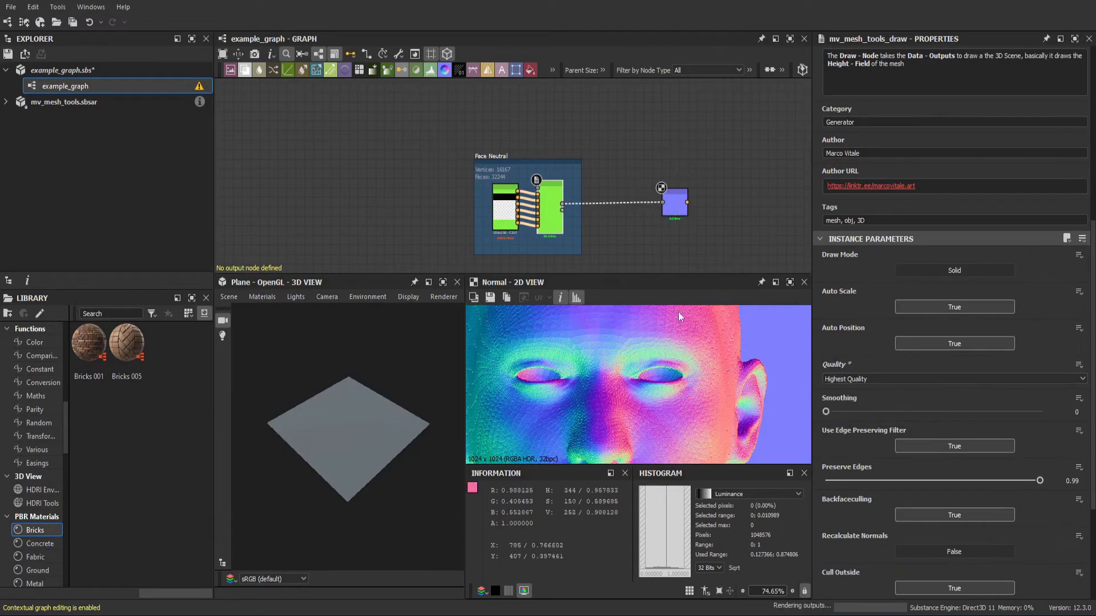
scroll(682, 179, down, 2)
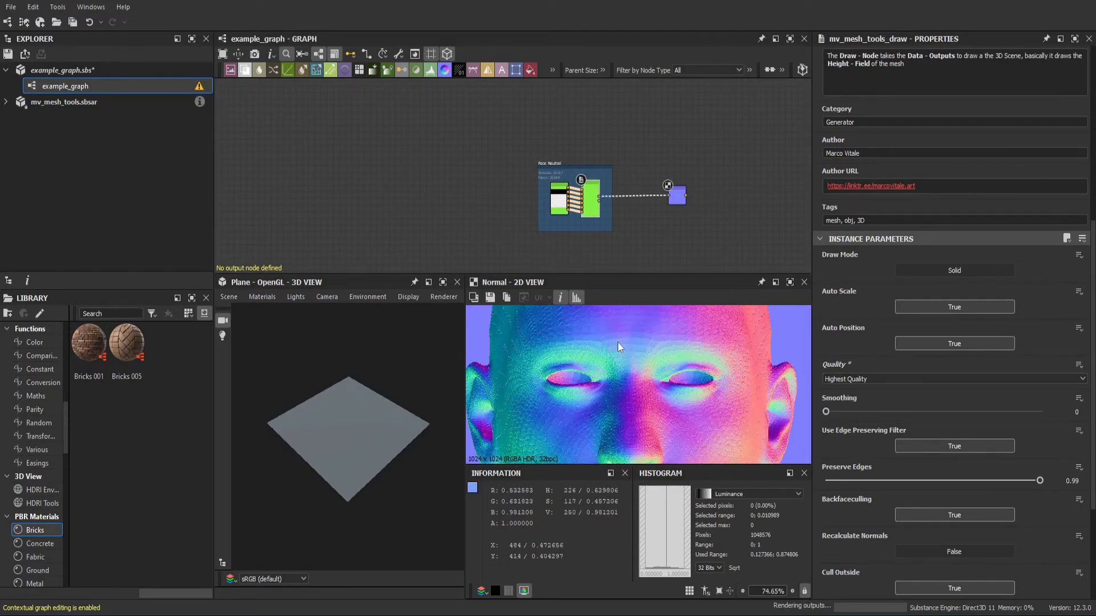
scroll(621, 381, up, 1)
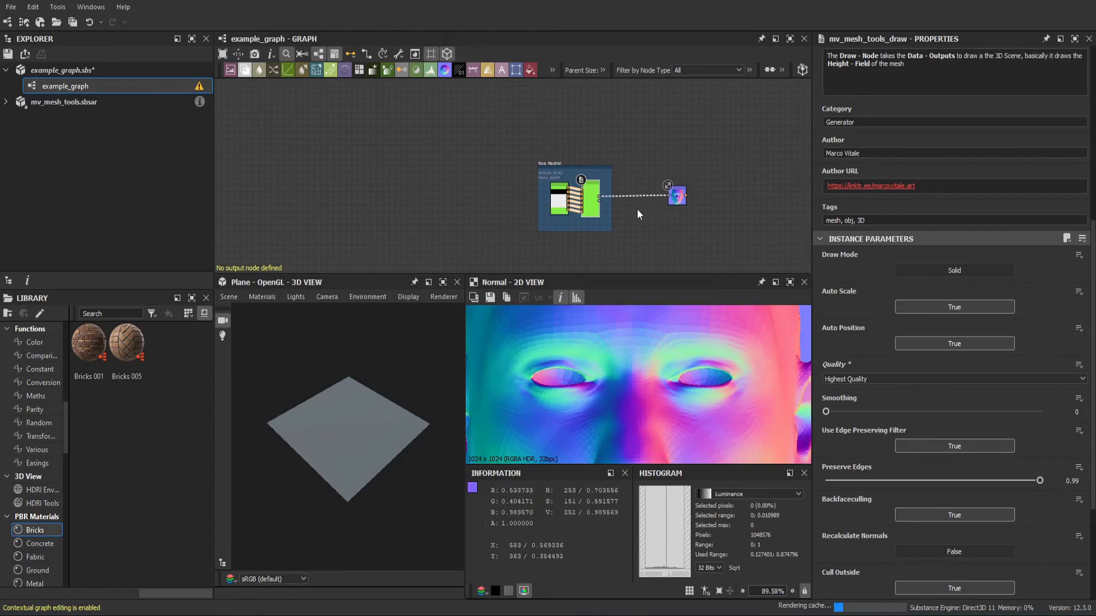
- Import the 023 example_face_eyes.obj mesh into the graph above the Face Neutral frame
scroll(637, 210, down, 1)
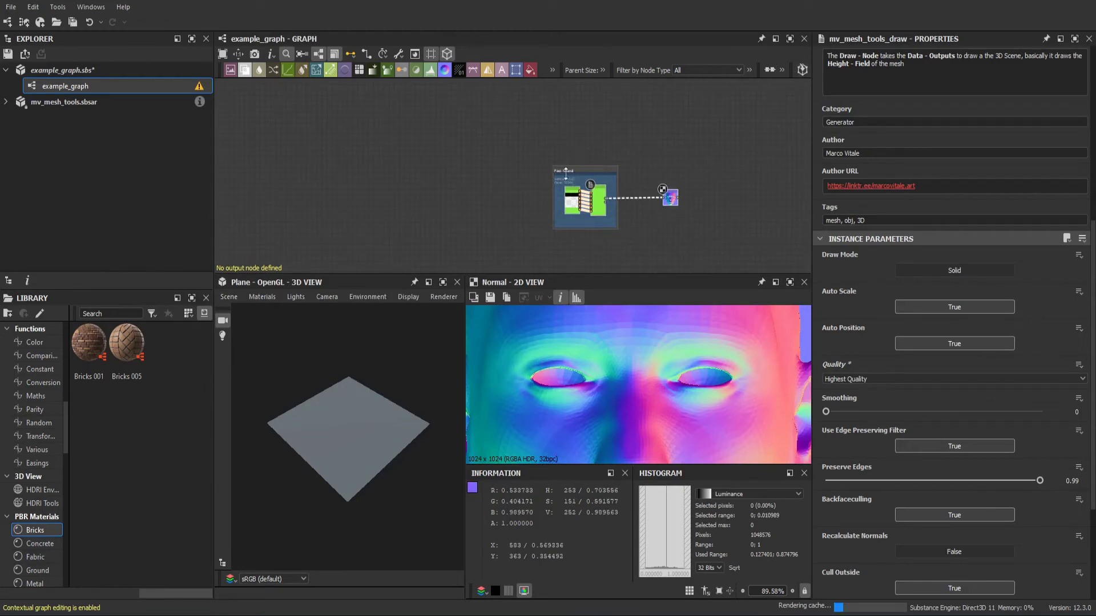
middle_drag(567, 169, 569, 237)
click(802, 70)
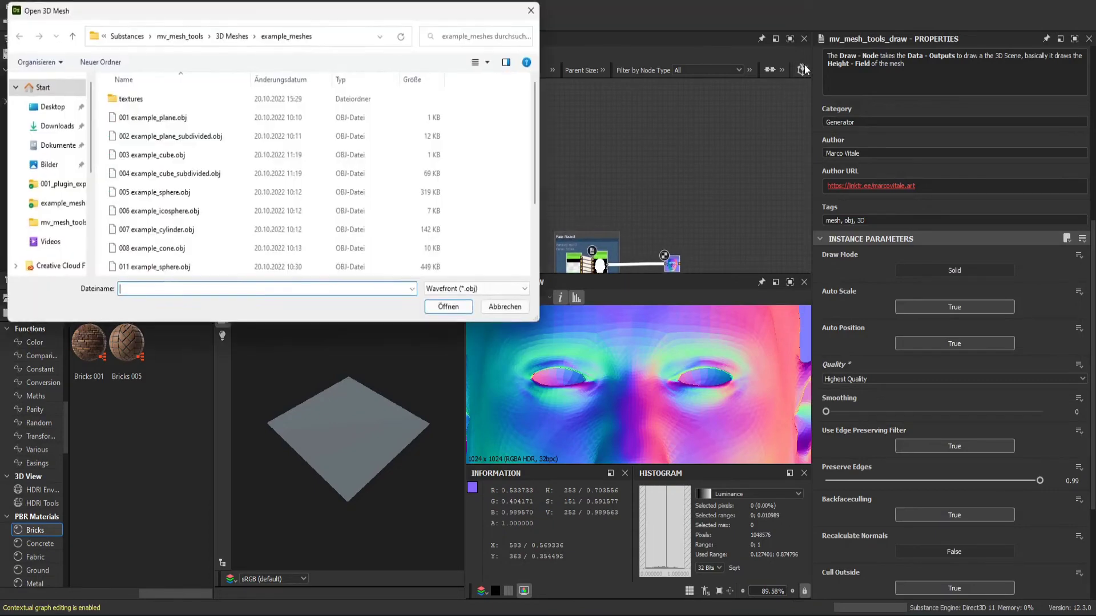
double_click(340, 268)
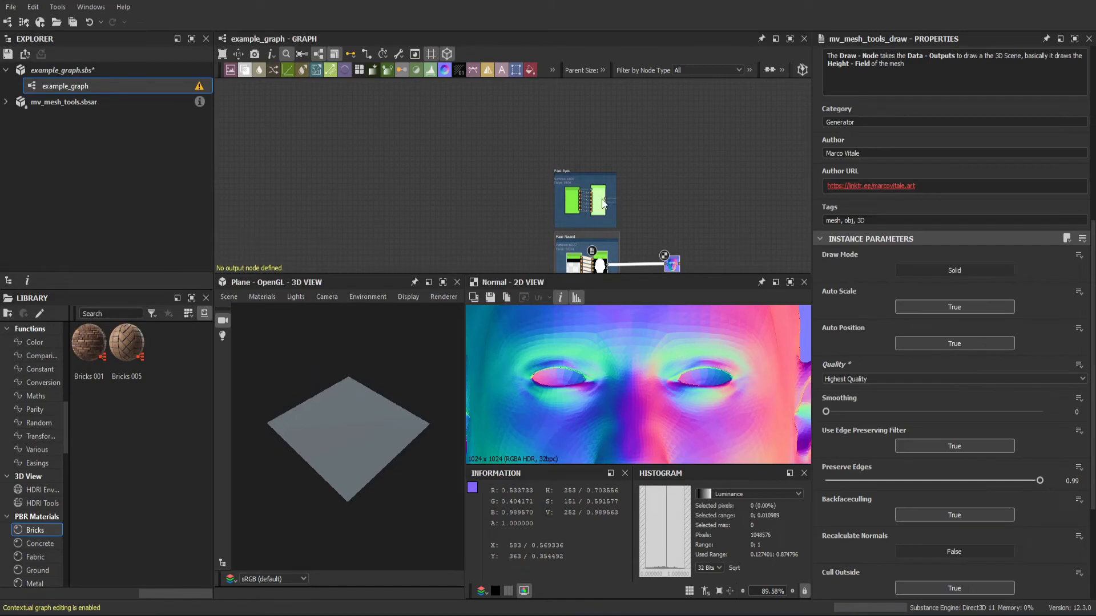
- Delete the Draw node of the imported eyes mesh and move the Face Neutral Draw node out of its frame beside the Normal node
click(602, 204)
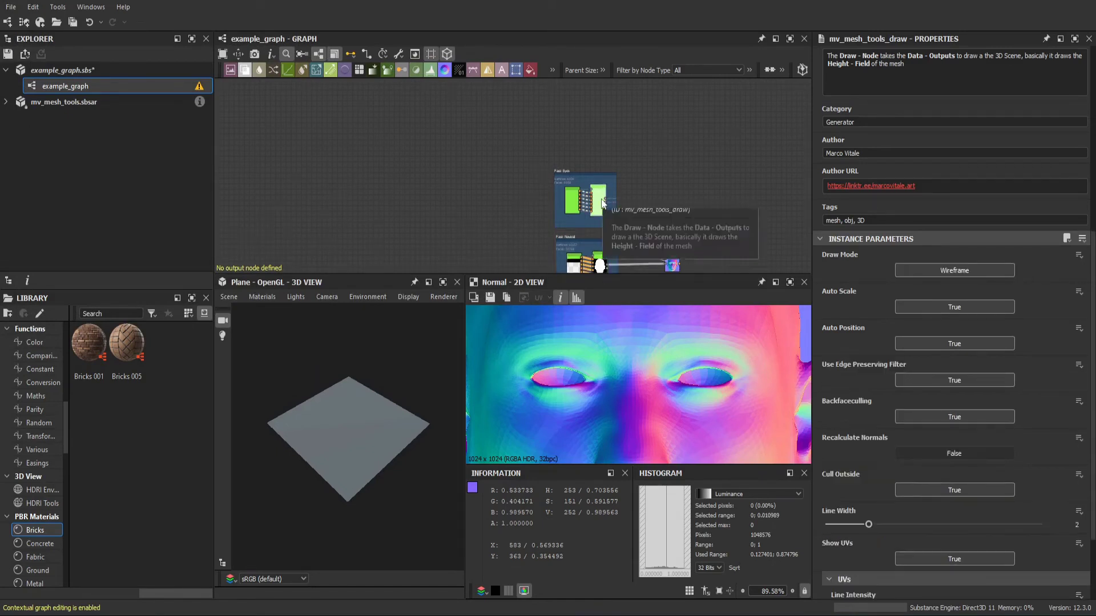
key(Delete)
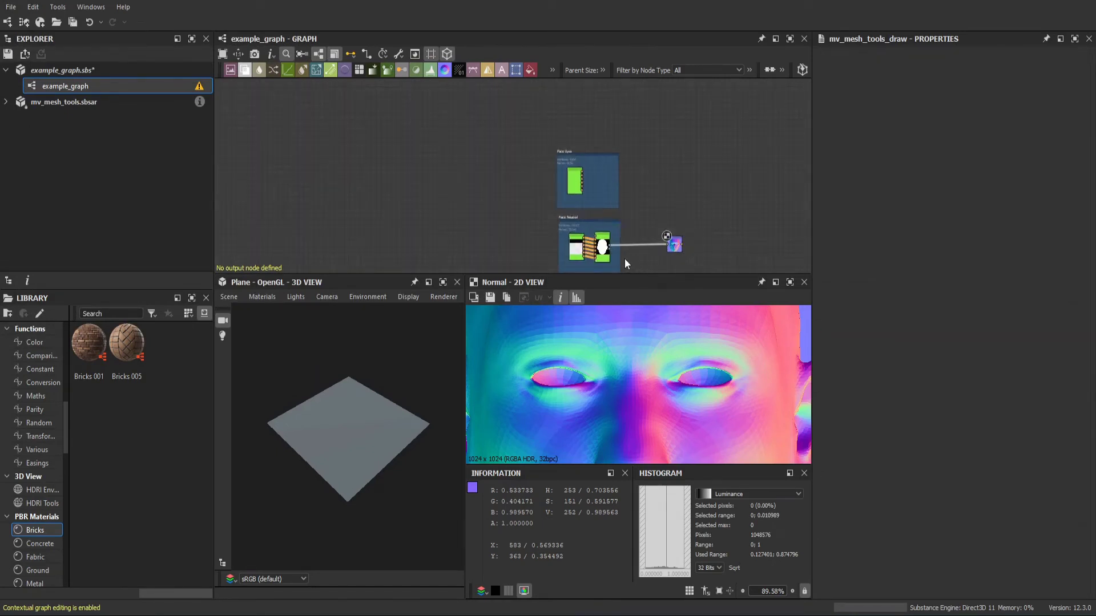
drag(603, 247, 654, 247)
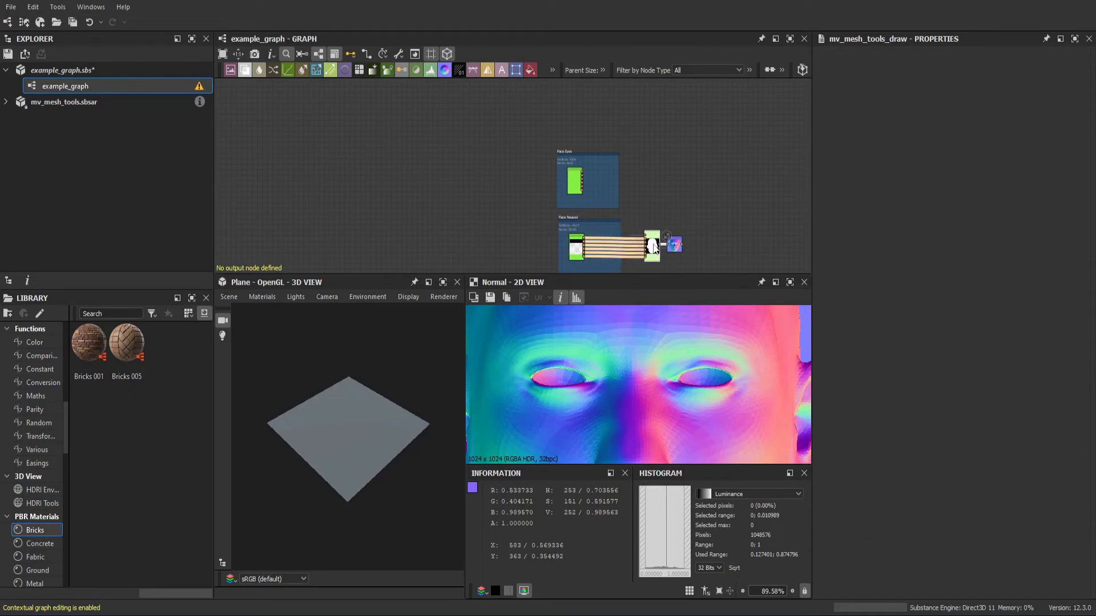
- Add an mv_mesh_tools_combine node and connect the Face Eyes and Face Neutral data outputs to it in Material link mode
click(5, 101)
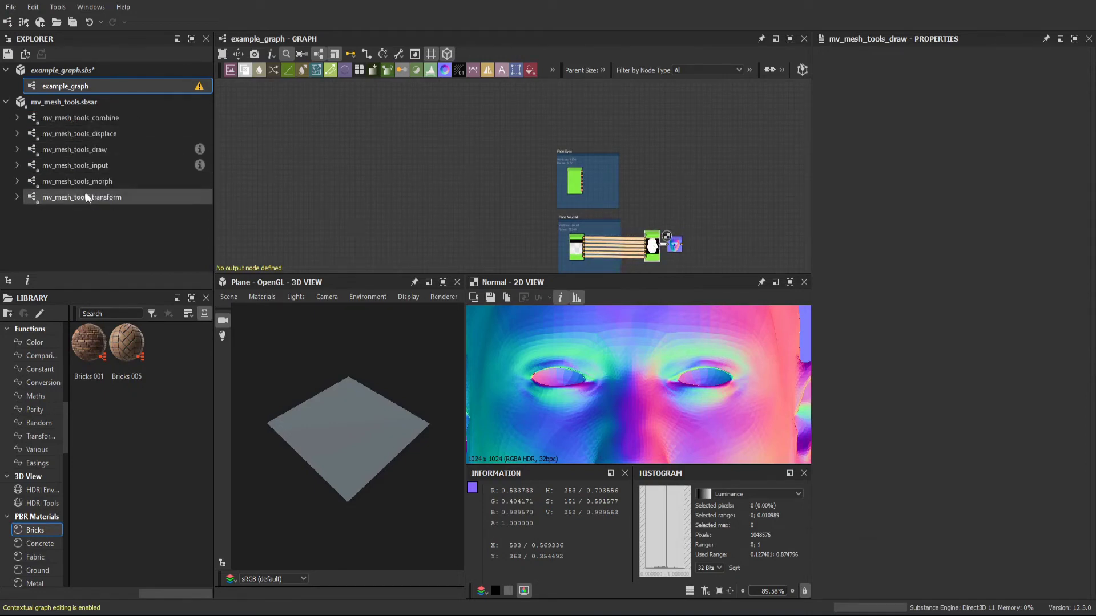
drag(86, 119, 331, 146)
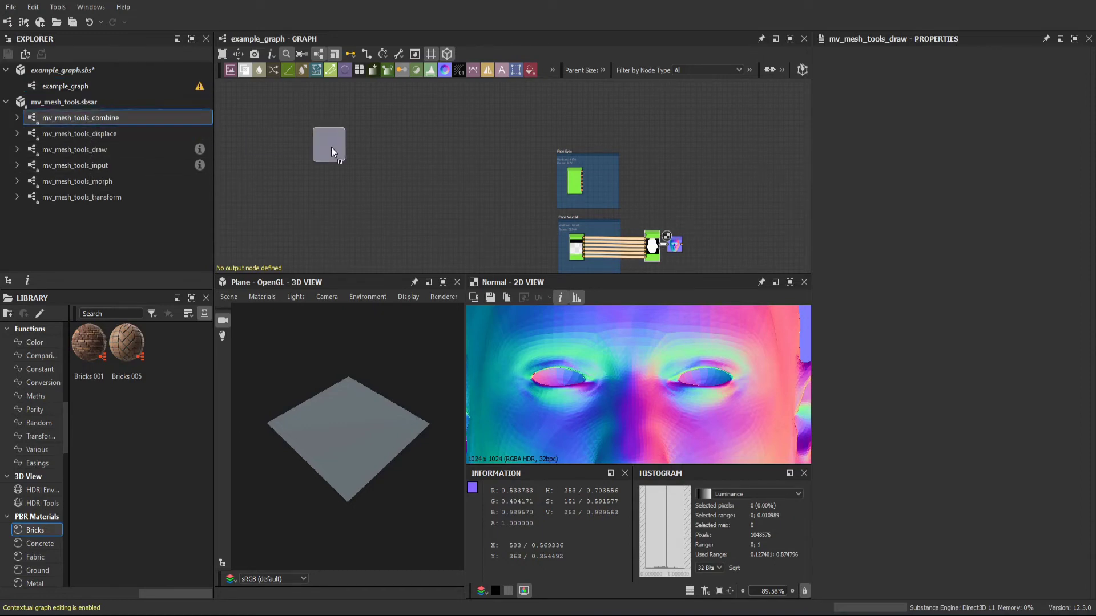
drag(615, 201, 616, 200)
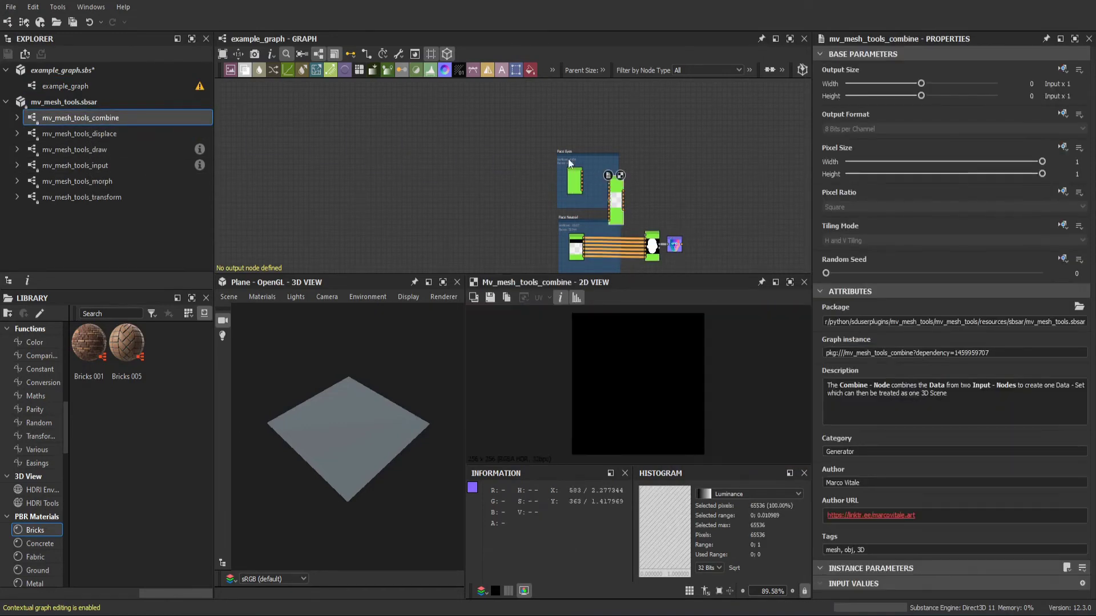
click(349, 54)
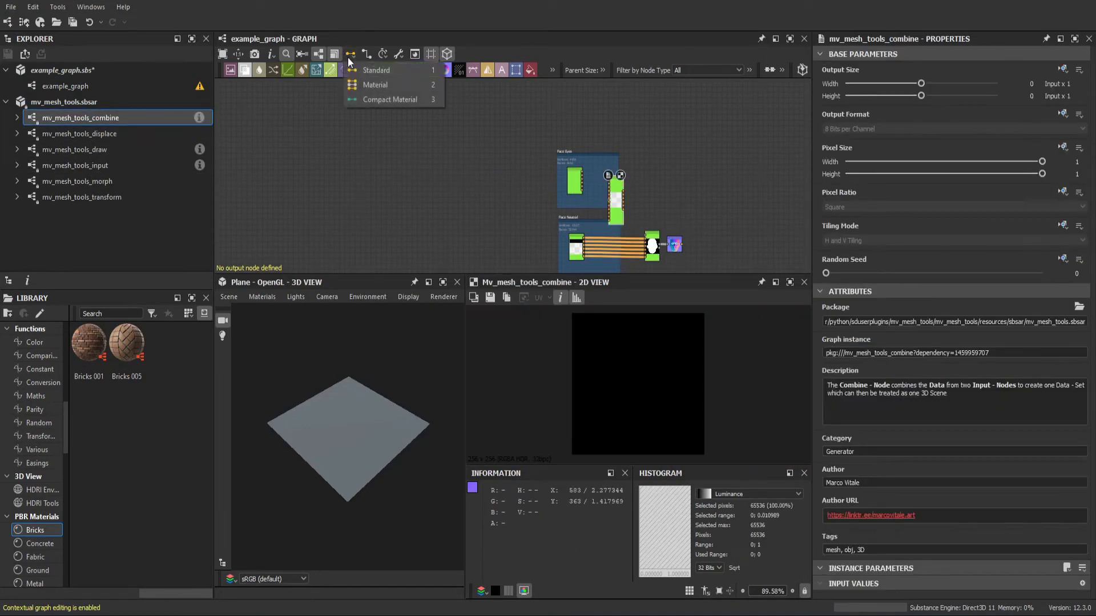
click(372, 86)
scroll(590, 174, up, 2)
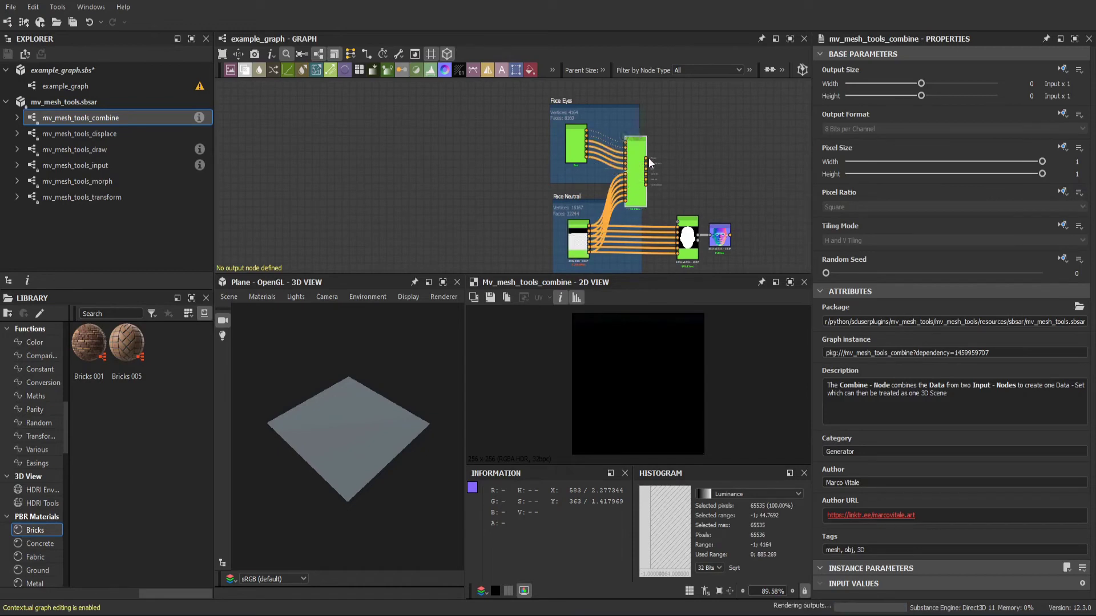
- Feed the Combine node's outputs into the Draw node, line up Draw and Normal beside it, and view the Normal result
drag(646, 167, 675, 235)
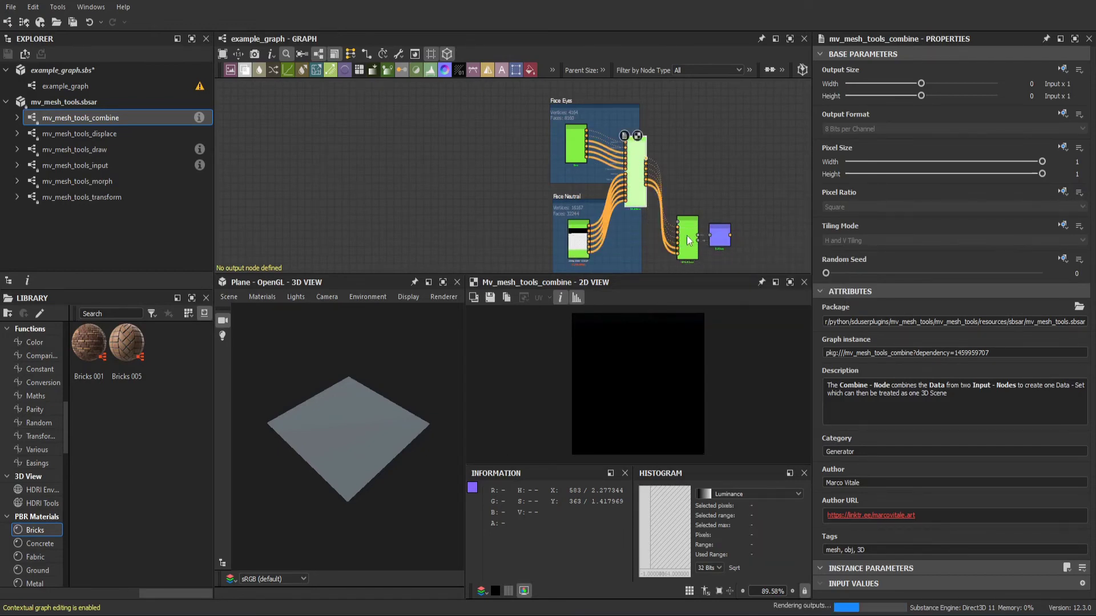
drag(688, 236, 685, 160)
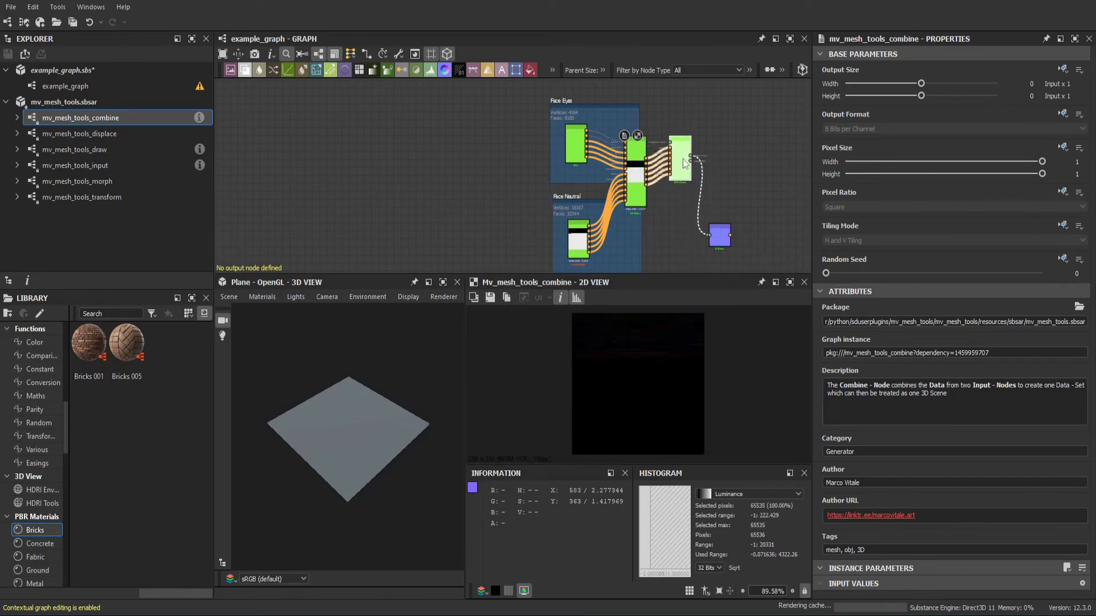
mouse_move(722, 238)
mouse_down()
mouse_move(734, 172)
mouse_move(722, 153)
mouse_up()
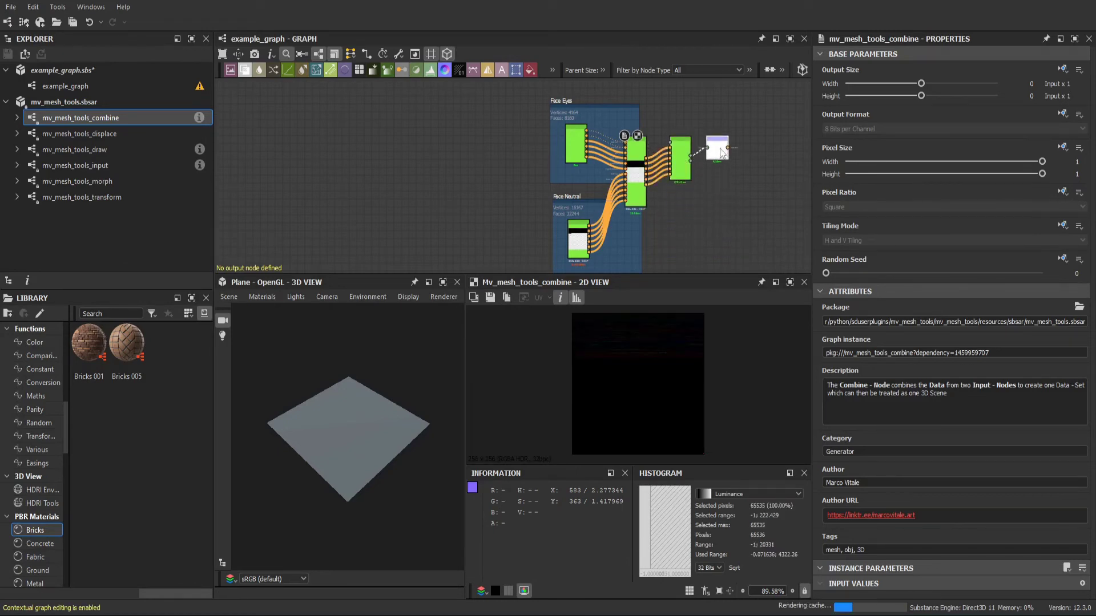
double_click(722, 153)
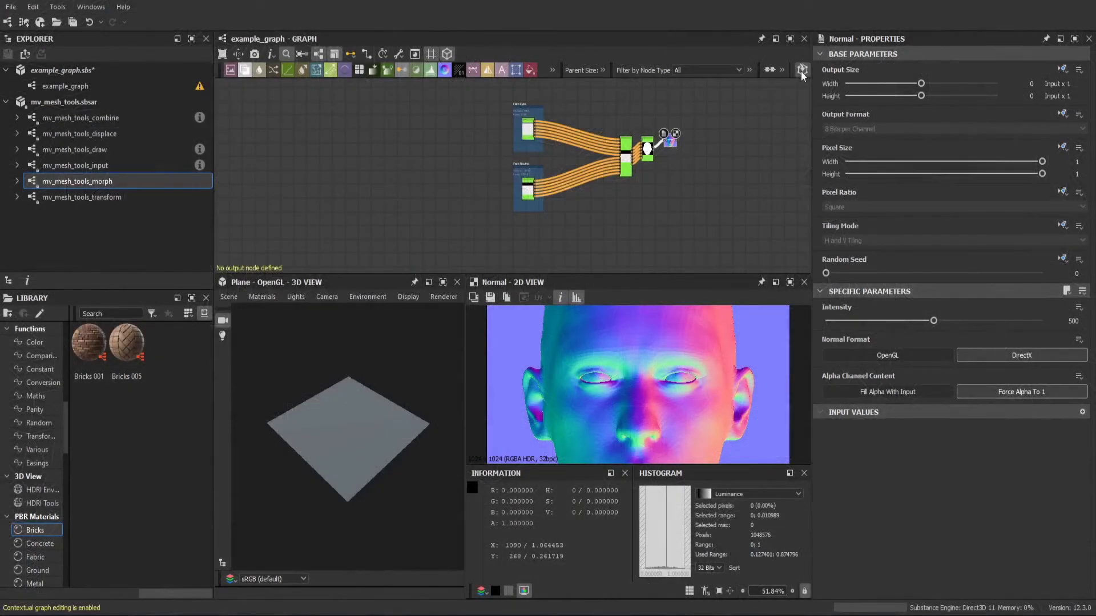
- Import the 022 example_face_eyes_closed.obj mesh into the graph below the Face Neutral frame
click(802, 70)
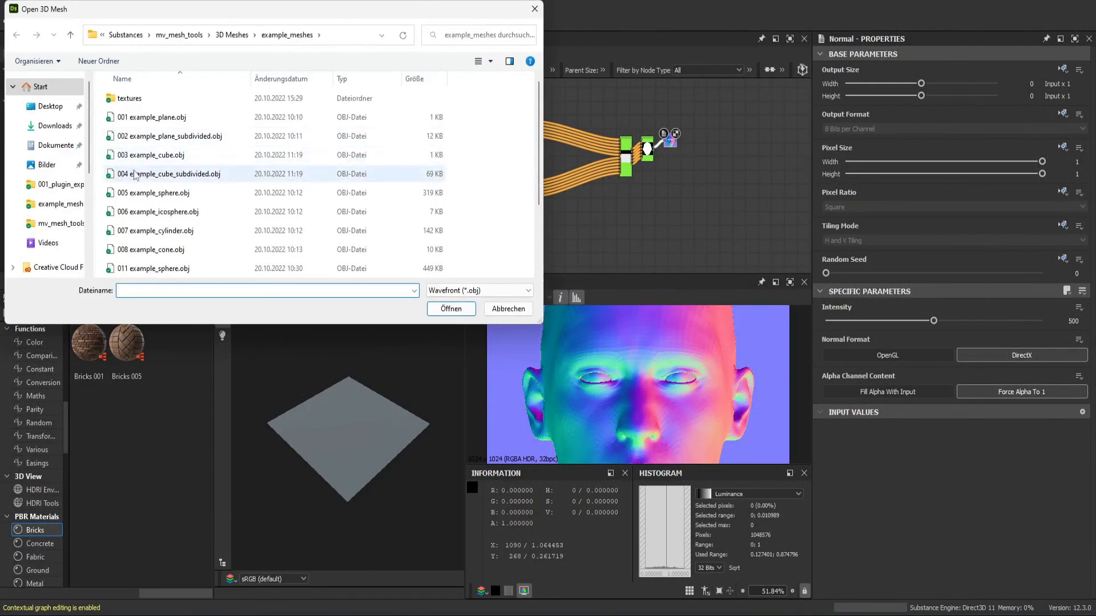
scroll(137, 177, down, 2)
click(175, 253)
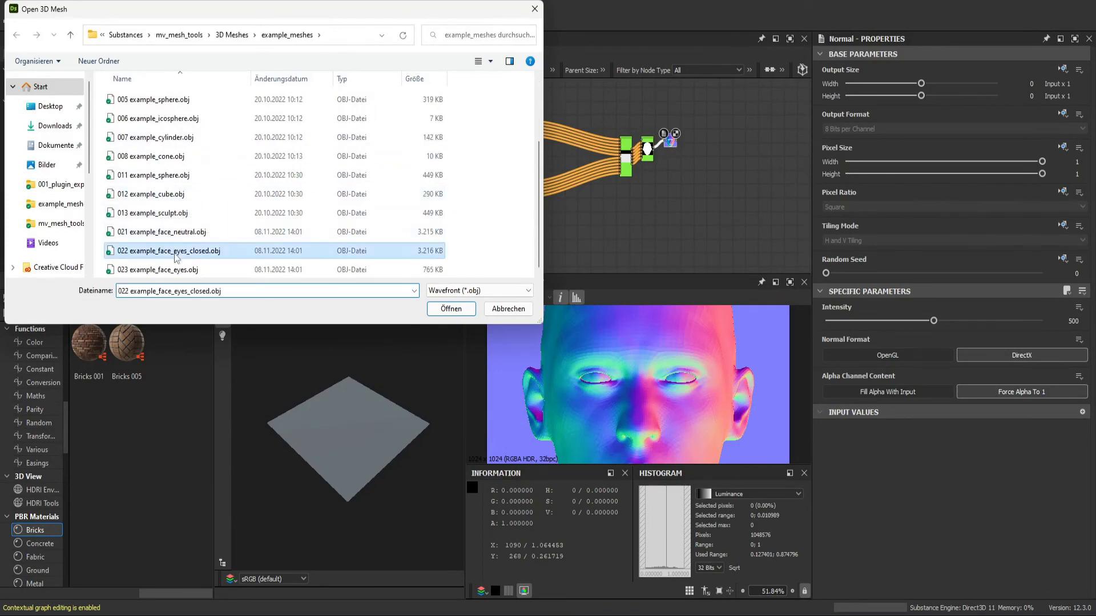
double_click(175, 255)
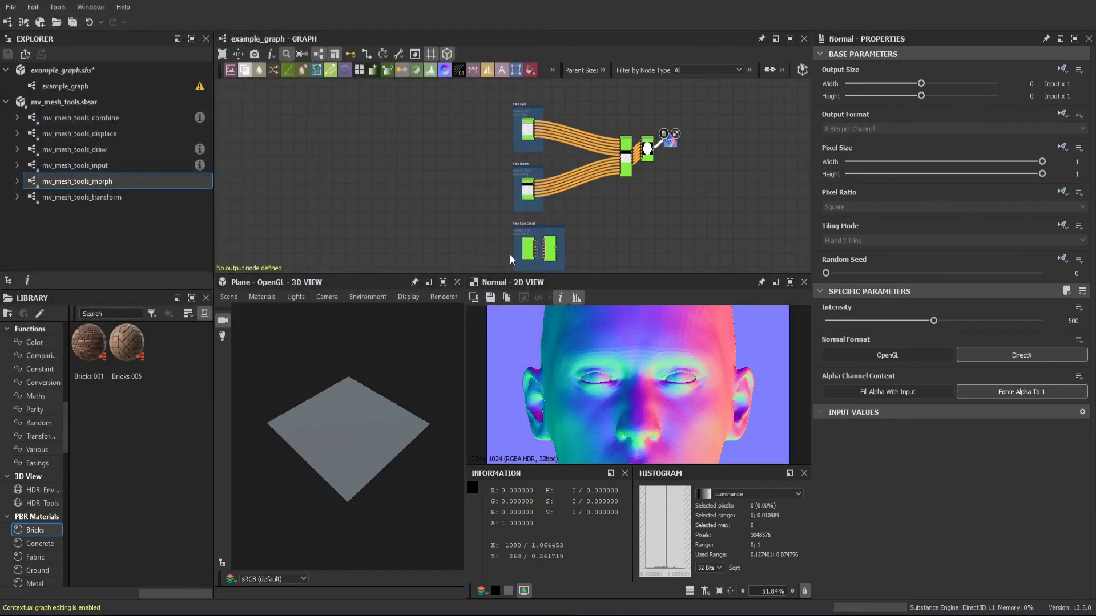
- Delete the Draw node from the Face Eyes Closed frame
scroll(557, 253, up, 4)
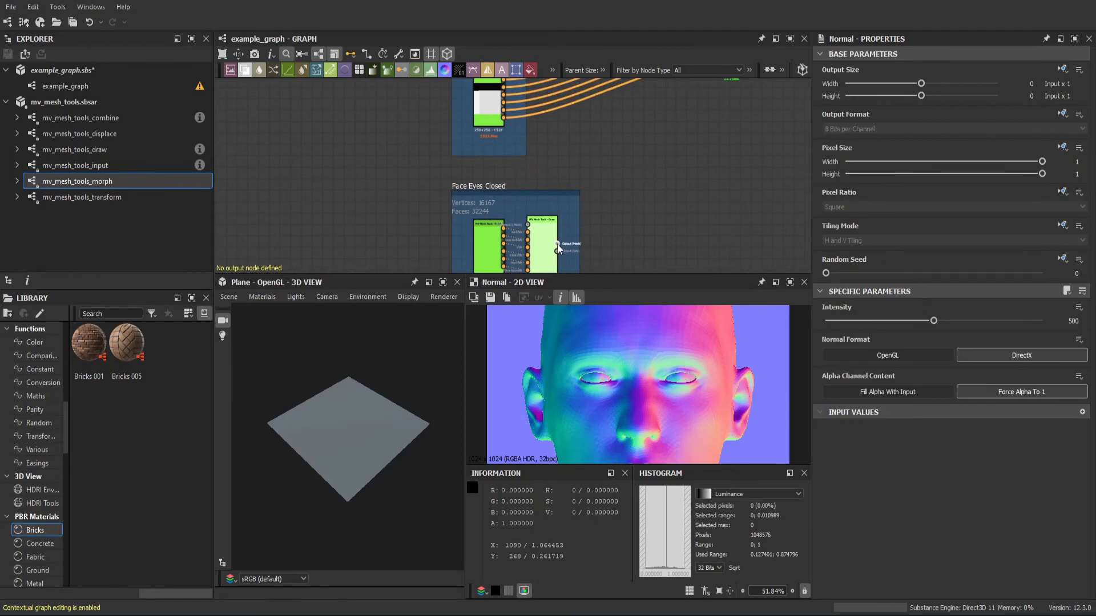
double_click(557, 248)
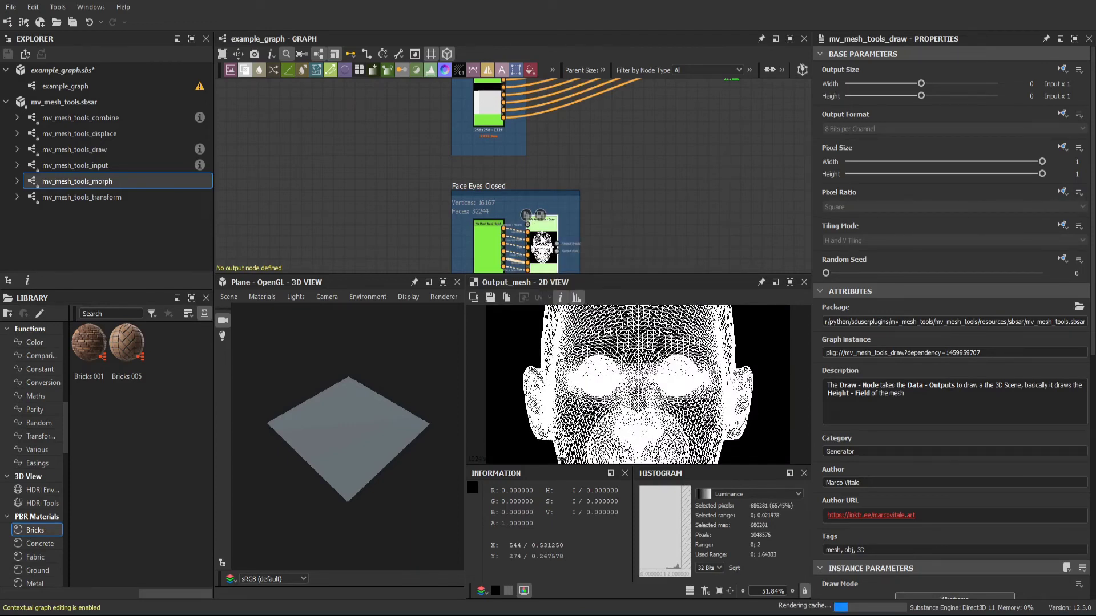
key(Delete)
- Add an mv_mesh_tools_morph node, feed it the Face Neutral and Face Eyes Closed vertices, and connect it into the Combine node
mouse_move(128, 181)
mouse_down()
mouse_move(622, 205)
mouse_move(516, 227)
mouse_move(602, 207)
mouse_up()
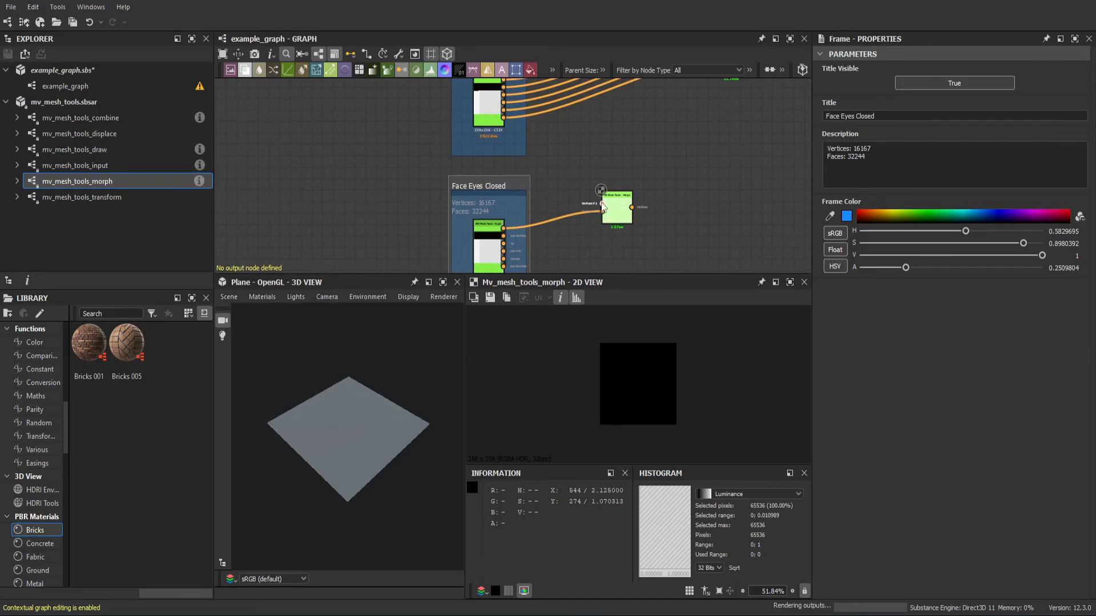
scroll(603, 207, down, 1)
drag(519, 98, 638, 108)
scroll(588, 208, down, 1)
scroll(588, 209, down, 1)
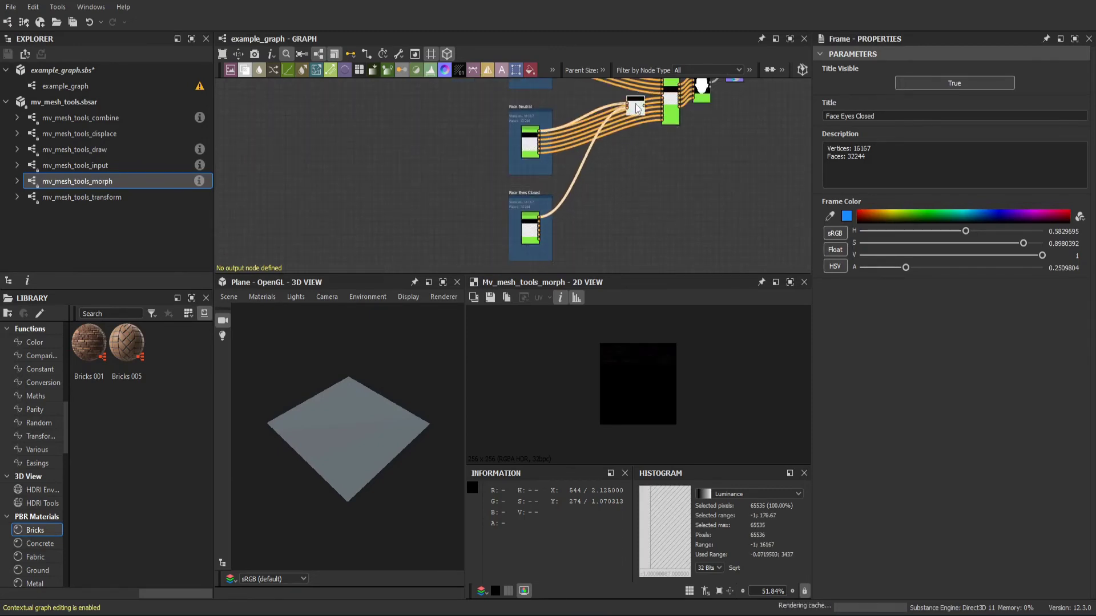
click(644, 111)
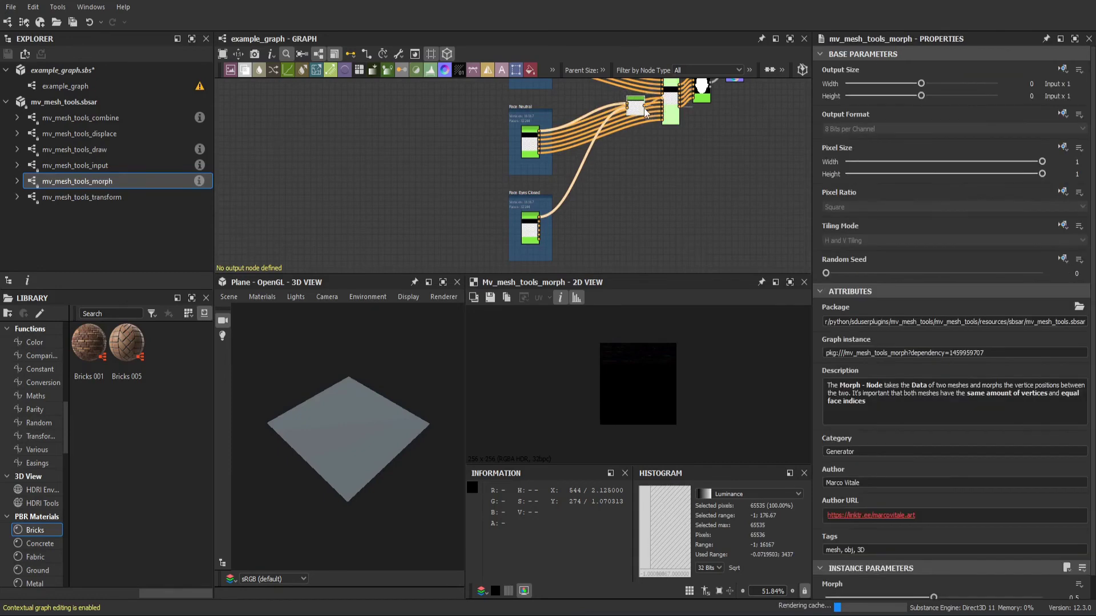
middle_drag(645, 111, 601, 159)
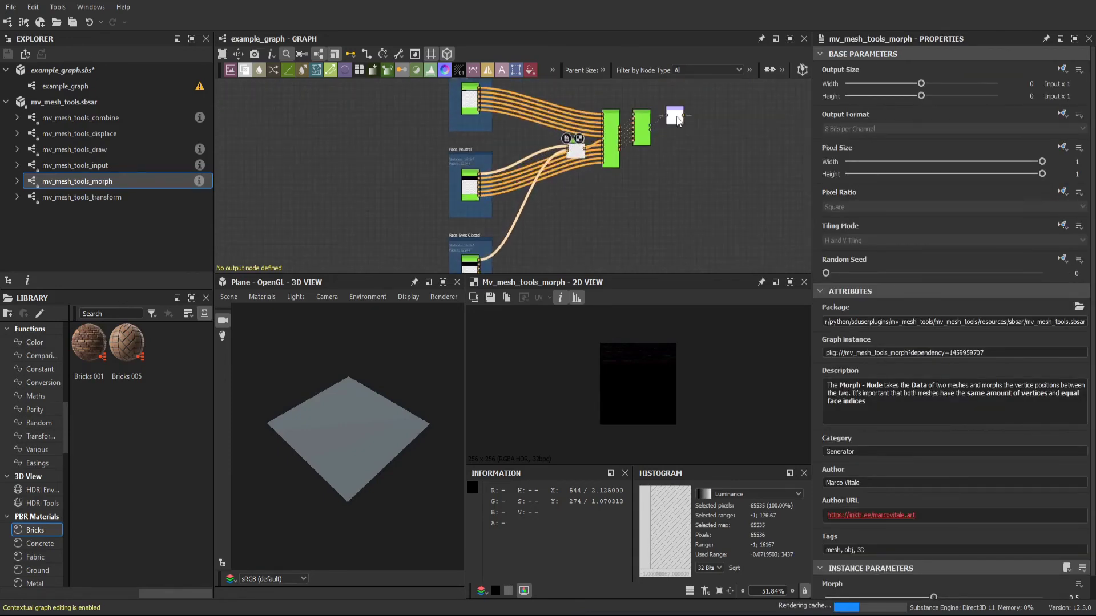
- Display the Normal result, try the Morph node's Morph value at 0 and 0.9, and set it to 1
click(676, 117)
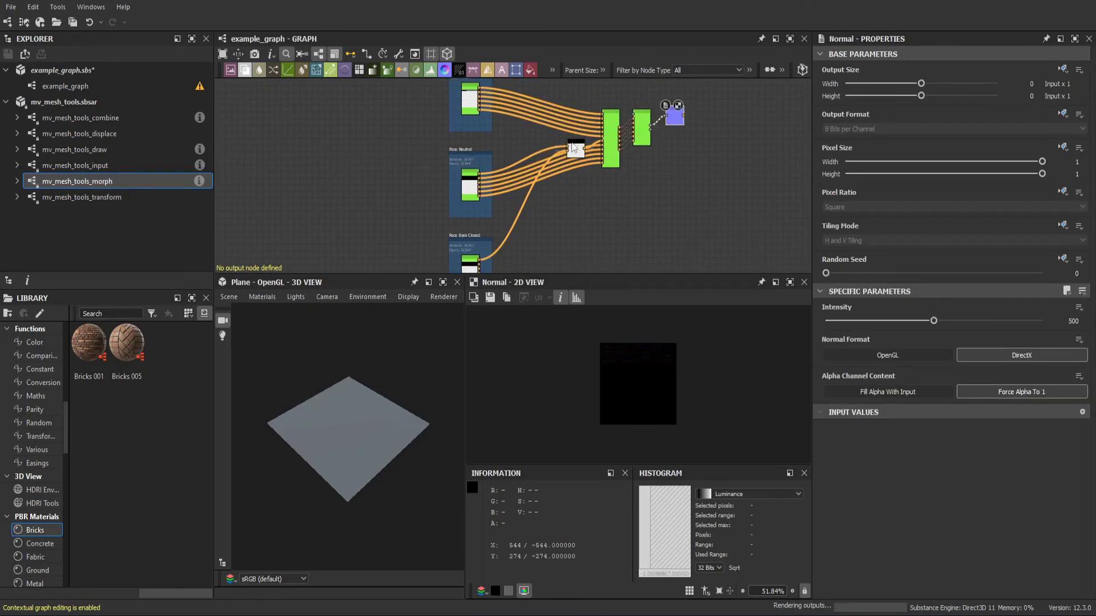
mouse_move(578, 152)
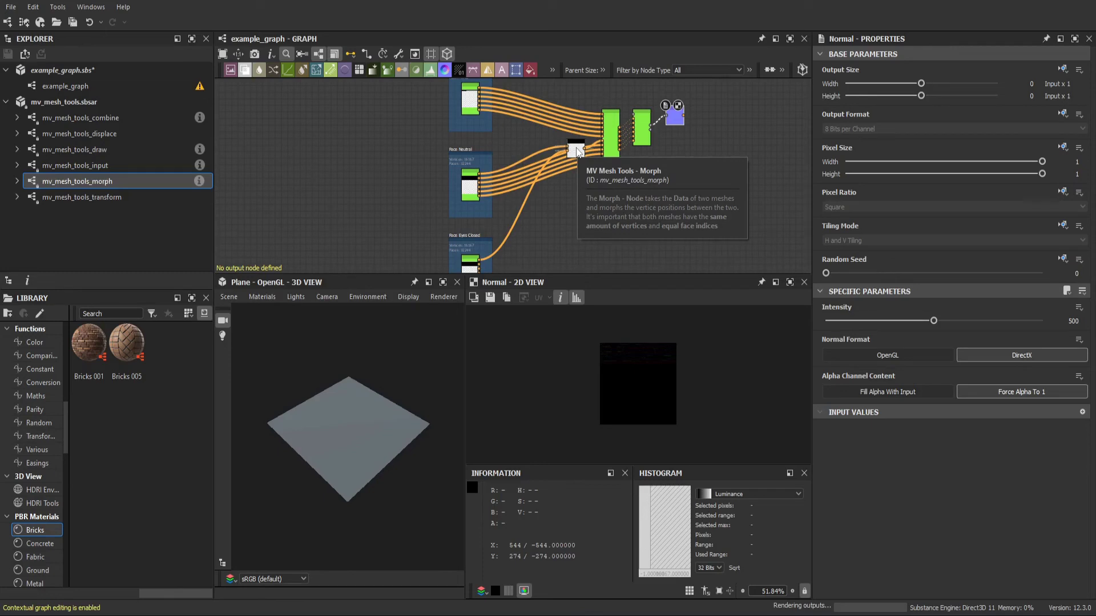
click(577, 151)
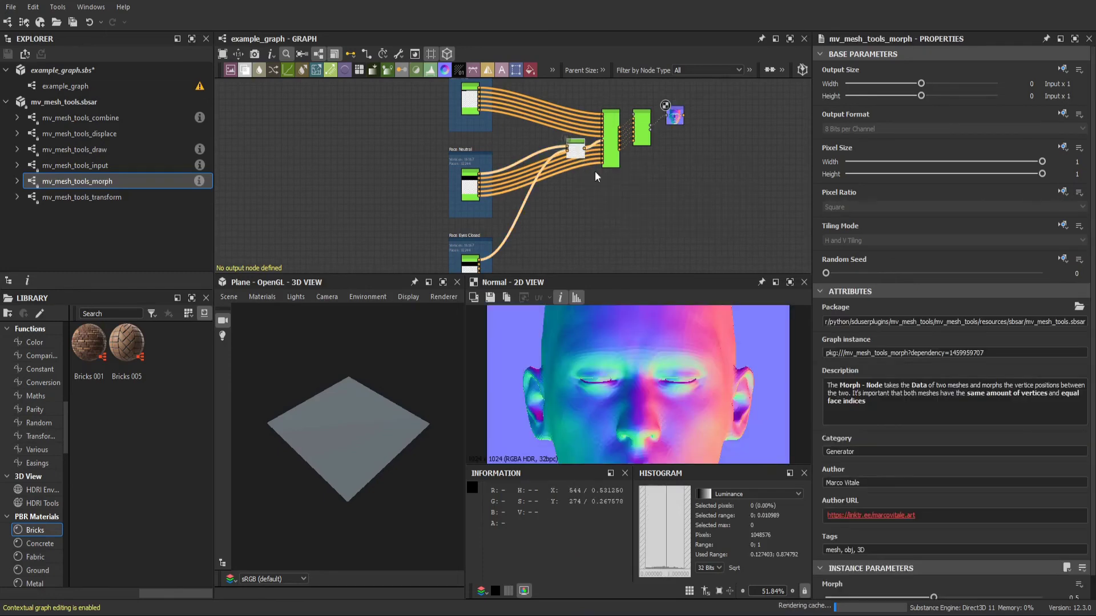
scroll(818, 578, down, 1)
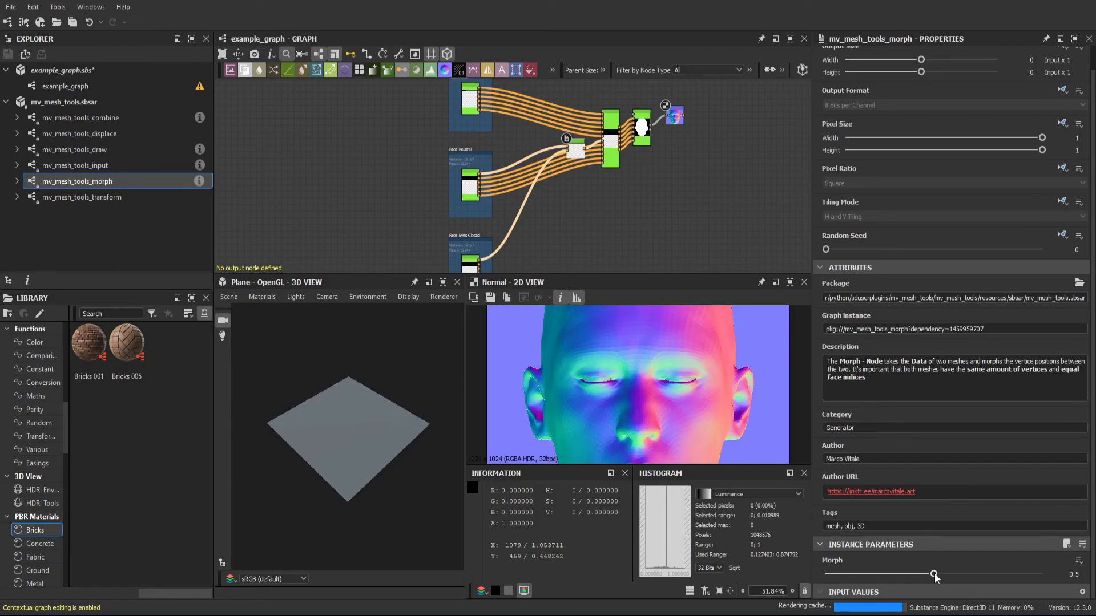
drag(935, 575, 826, 575)
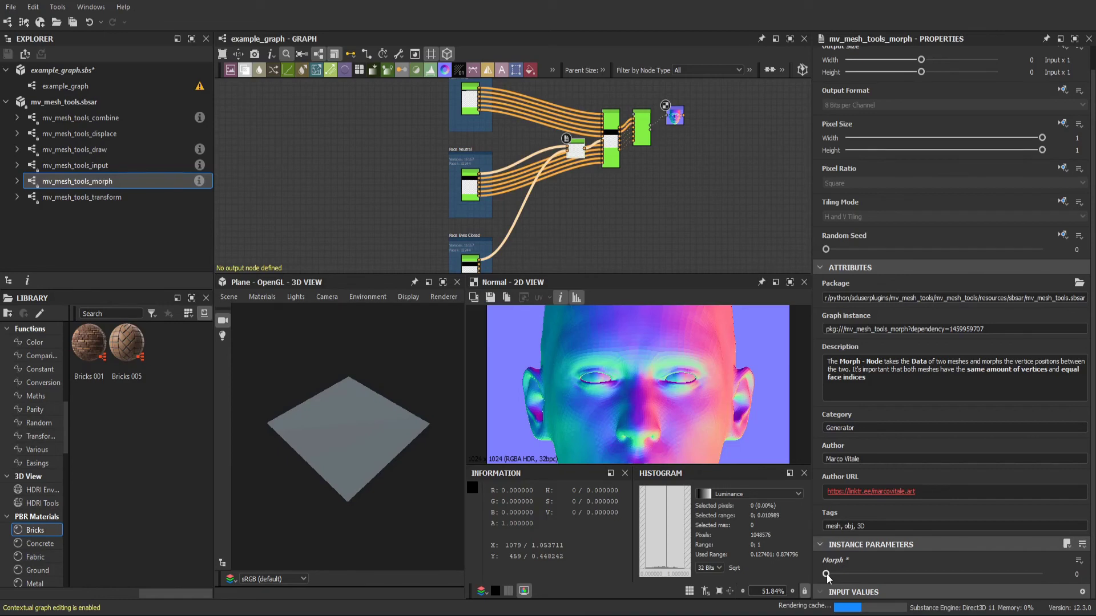
drag(826, 575, 1022, 579)
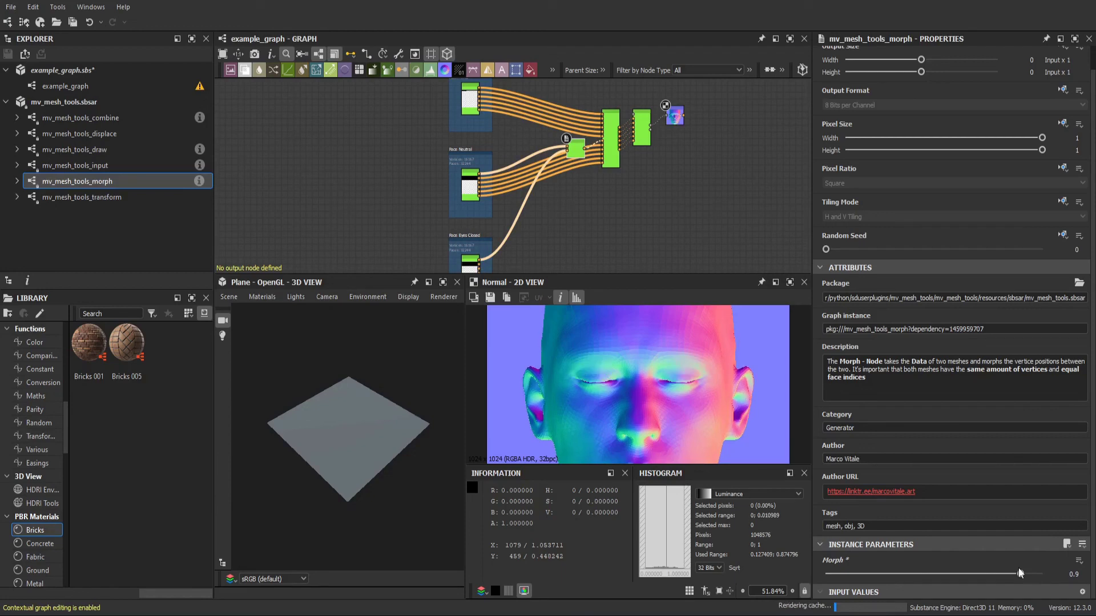
drag(1021, 577, 1050, 576)
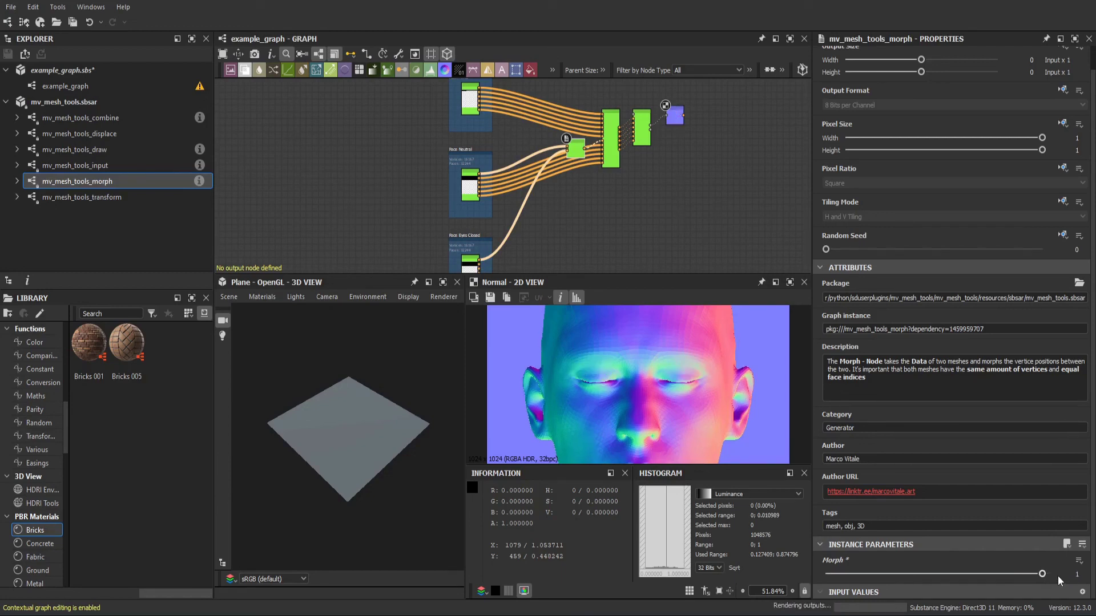